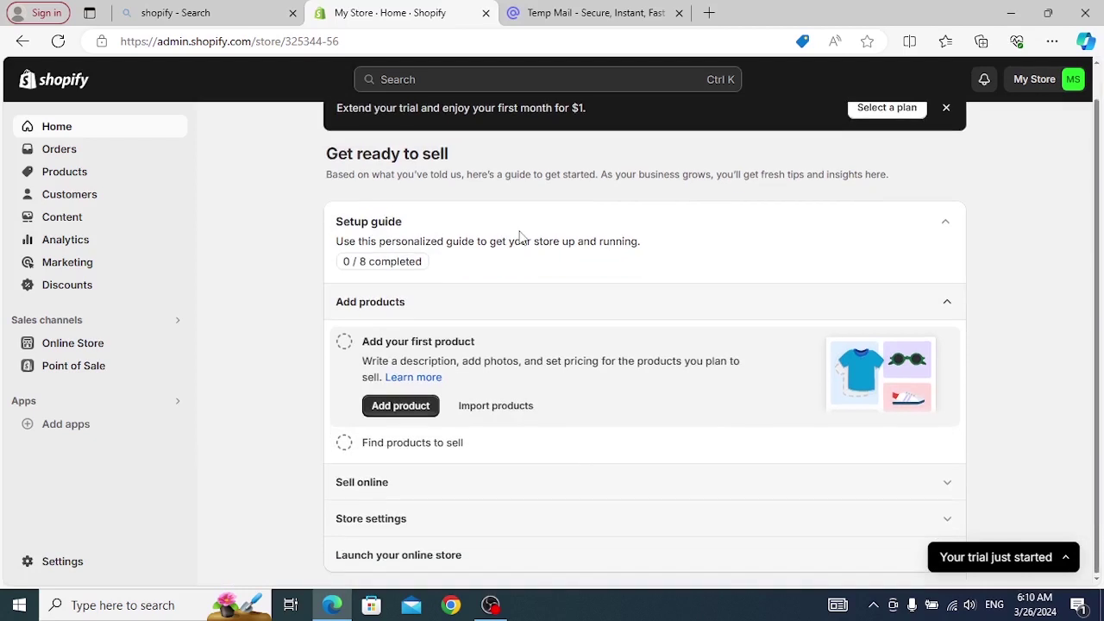
Look through the setup guide's Add products, Sell online and Store settings tasks
{"action": "left_click", "coordinate": [401, 410]}
{"action": "left_click", "coordinate": [420, 454]}
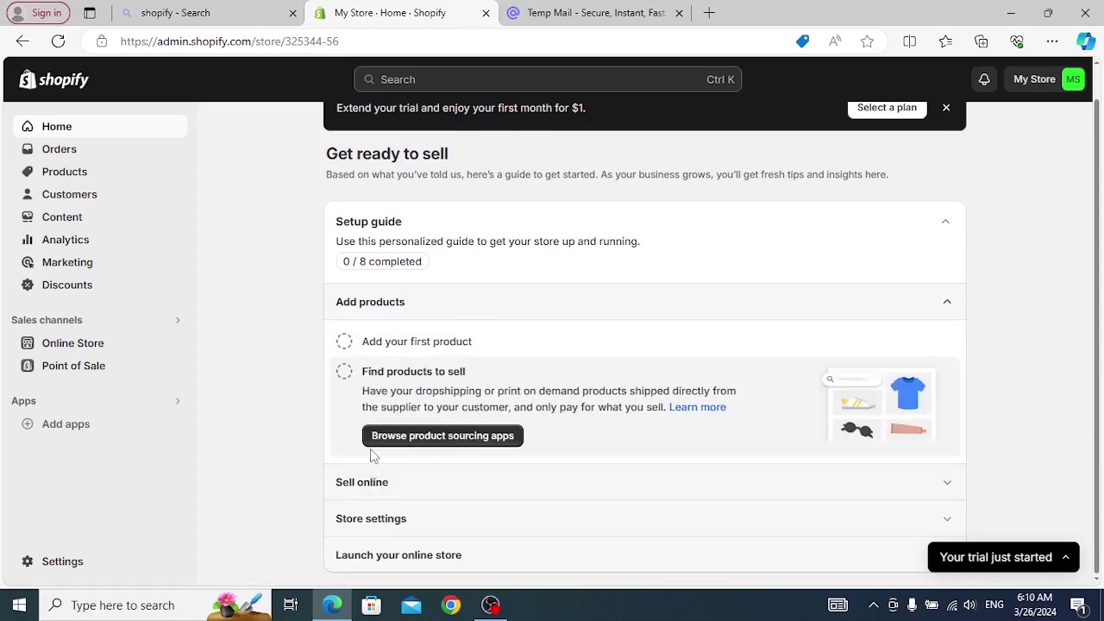
{"action": "left_click", "coordinate": [366, 483]}
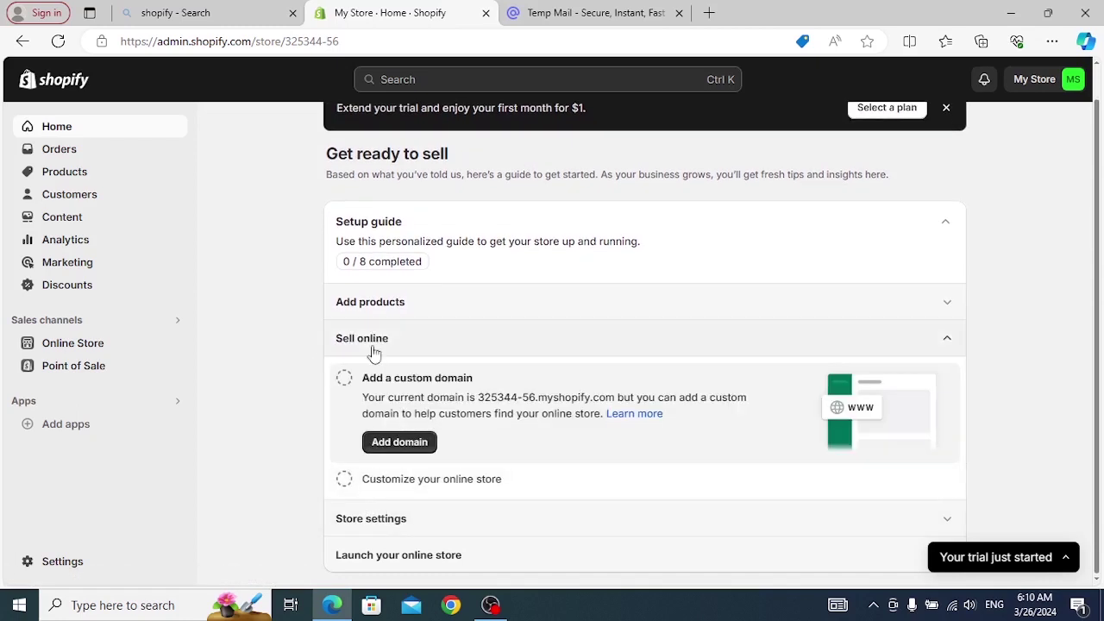
{"action": "left_click", "coordinate": [409, 530]}
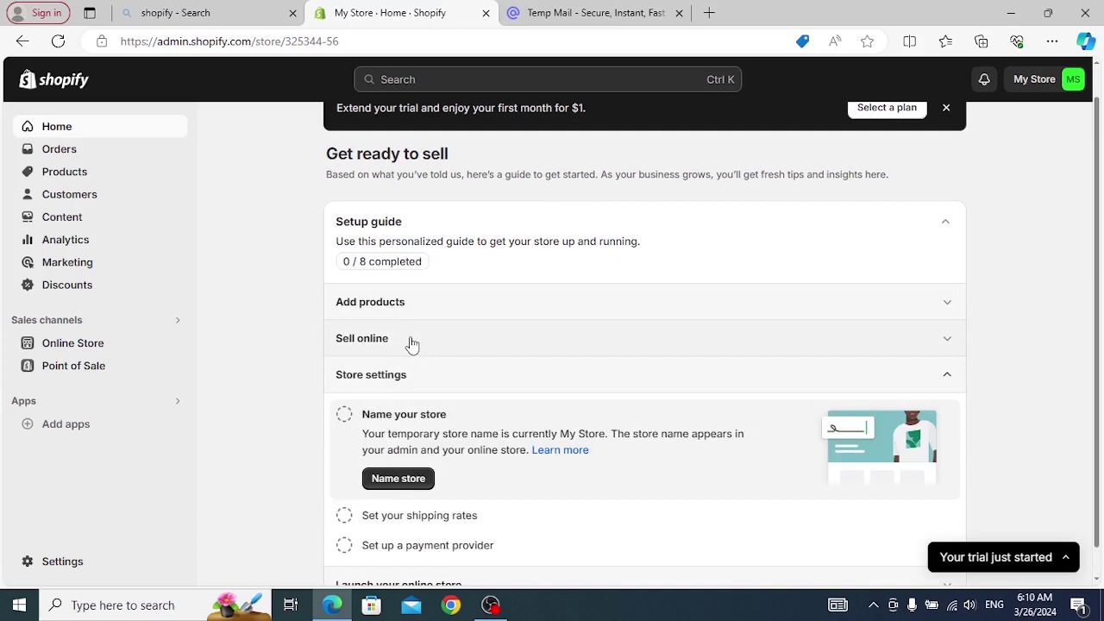
{"action": "left_click", "coordinate": [412, 345]}
{"action": "left_click", "coordinate": [390, 352]}
{"action": "left_click", "coordinate": [411, 513]}
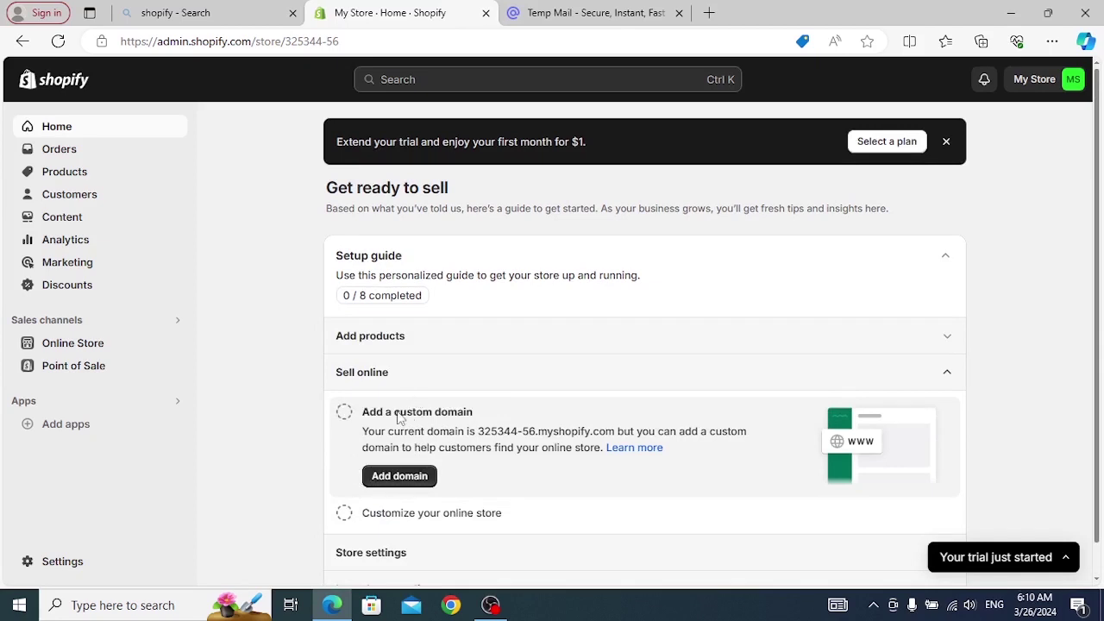
Open the domain settings from the Add a custom domain task, copy the store's primary myshopify.com address, and close the settings
{"action": "left_click", "coordinate": [406, 479]}
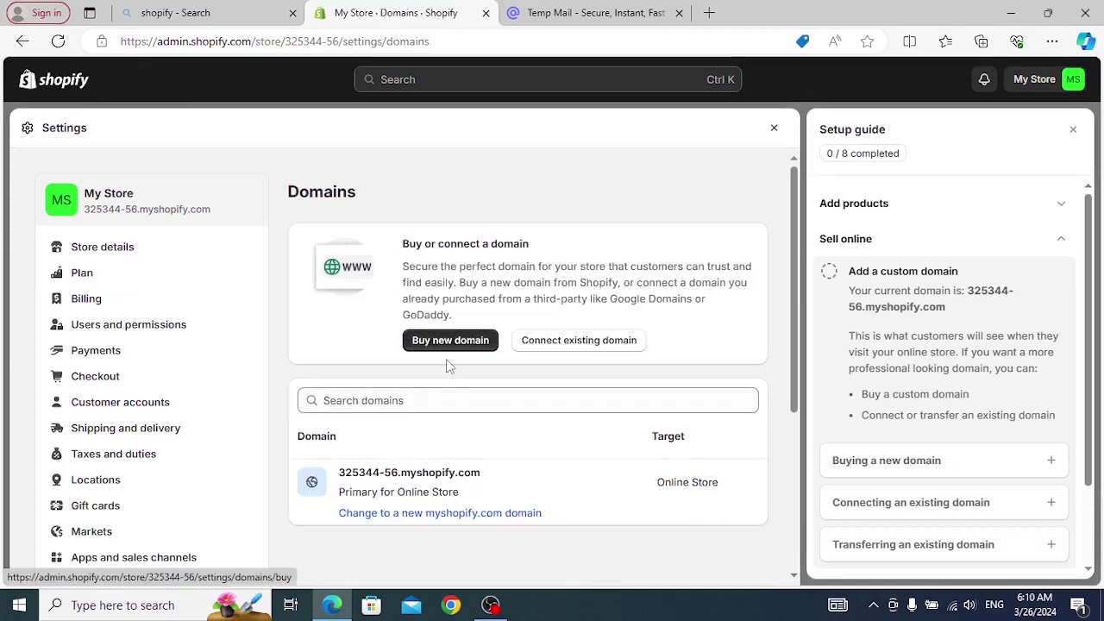
{"action": "left_click", "coordinate": [410, 481]}
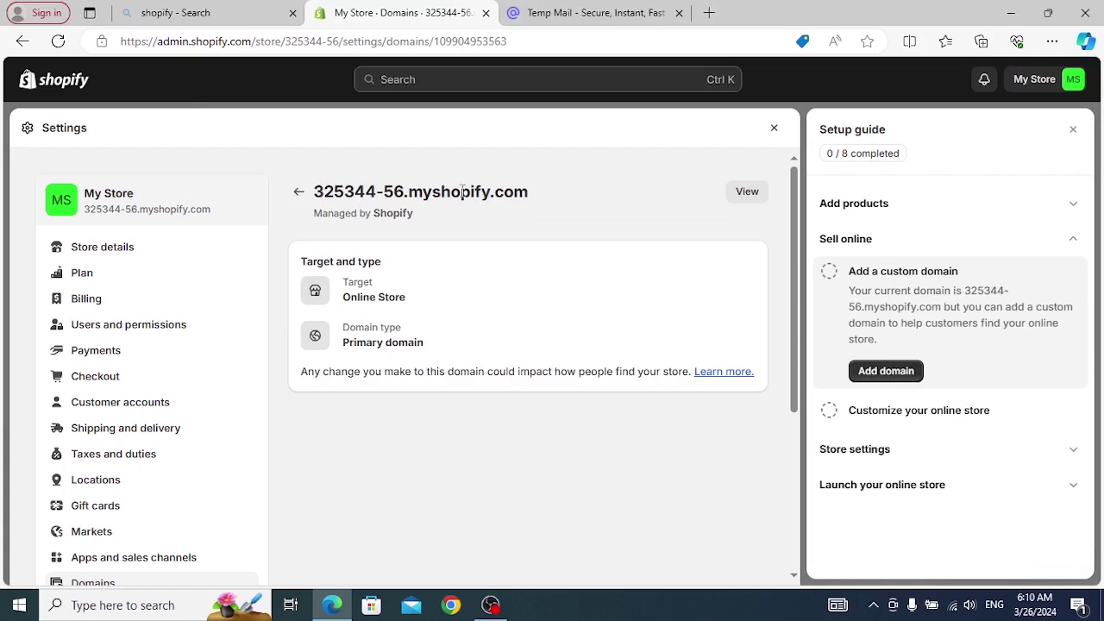
{"action": "left_click_drag", "start_coordinate": [544, 196], "coordinate": [318, 200]}
{"action": "key", "text": "ctrl+c"}
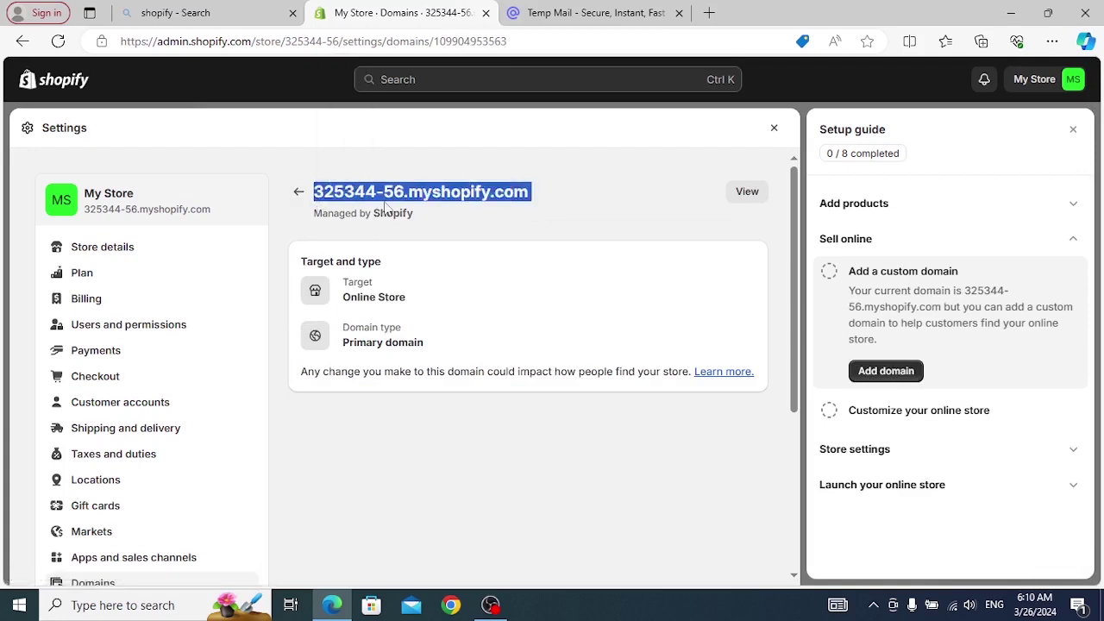
{"action": "left_click", "coordinate": [298, 191]}
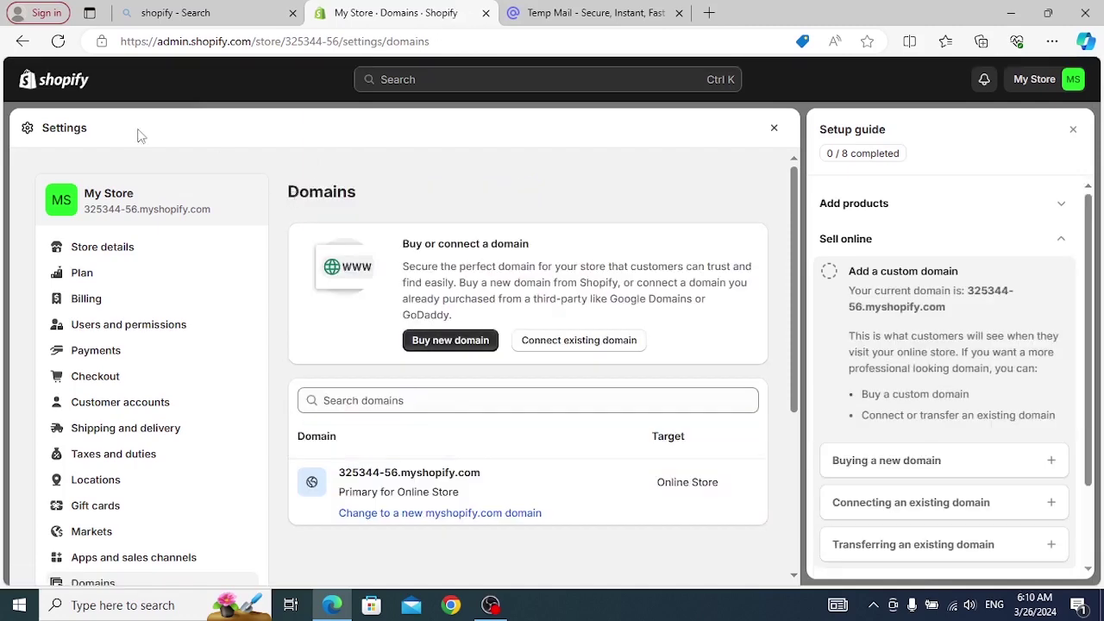
{"action": "left_click", "coordinate": [773, 128]}
Open the copied store address in a new browser tab placed directly after the store admin tab
{"action": "left_click", "coordinate": [709, 12]}
{"action": "left_click_drag", "start_coordinate": [724, 12], "coordinate": [528, 12]}
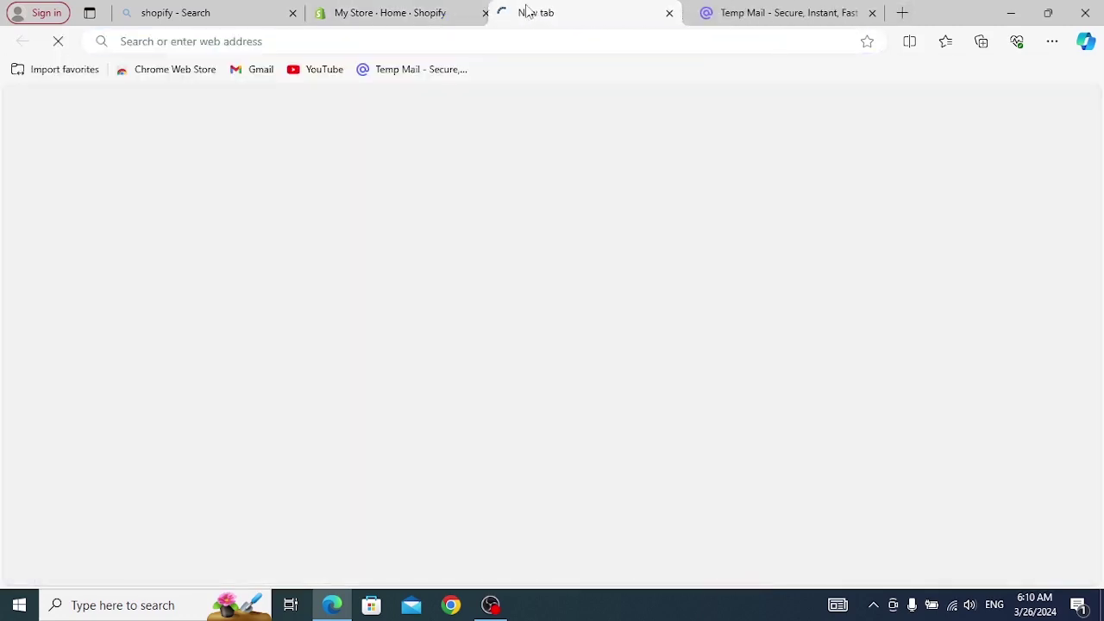
{"action": "key", "text": "ctrl+v"}
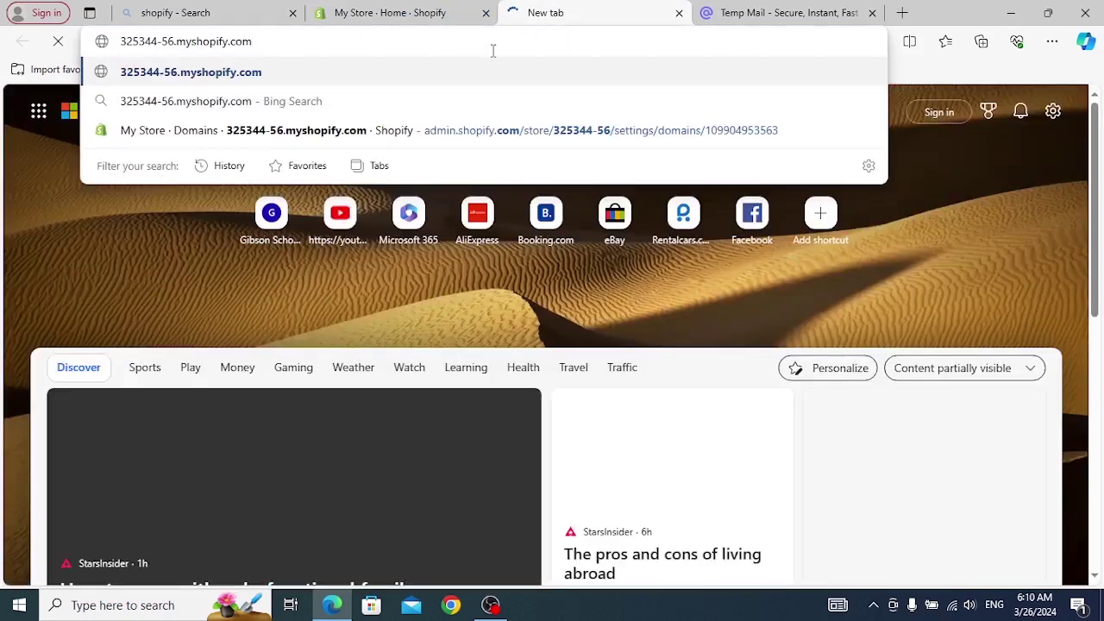
{"action": "key", "text": "Return"}
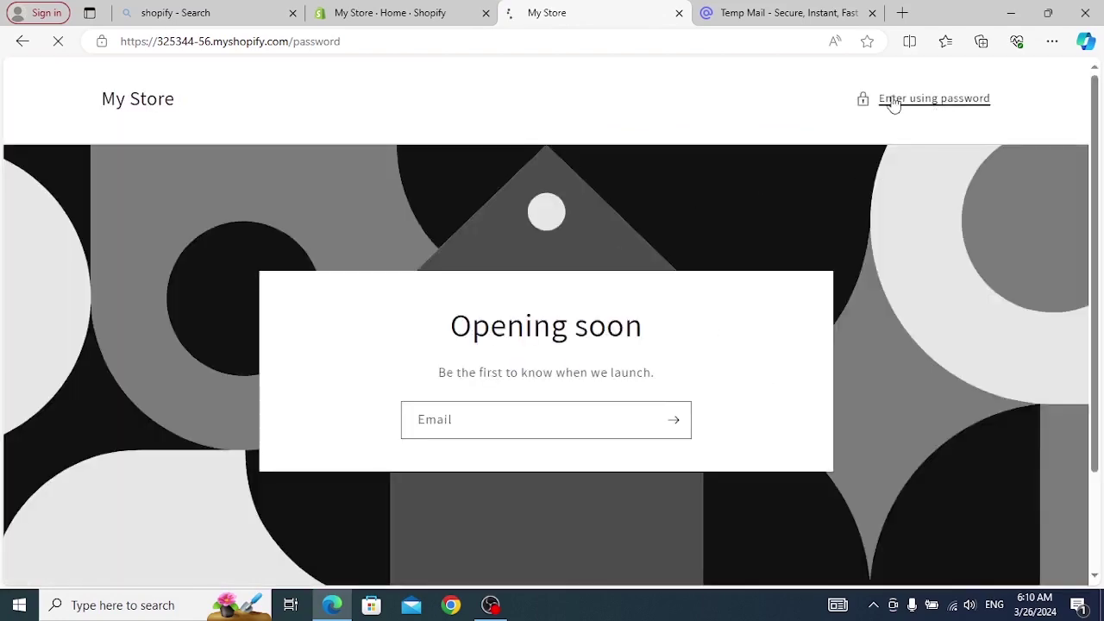
Return to the store admin and mark the Add a custom domain task under Sell online as completed
{"action": "left_click", "coordinate": [390, 13]}
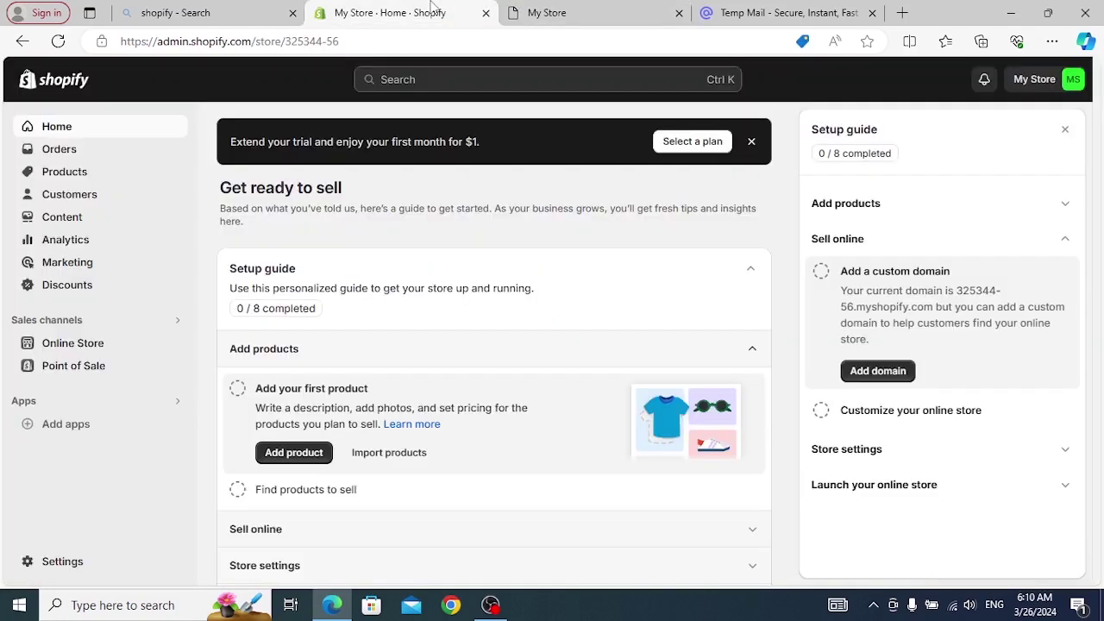
{"action": "scroll", "coordinate": [364, 365], "scroll_direction": "down", "scroll_amount": 1}
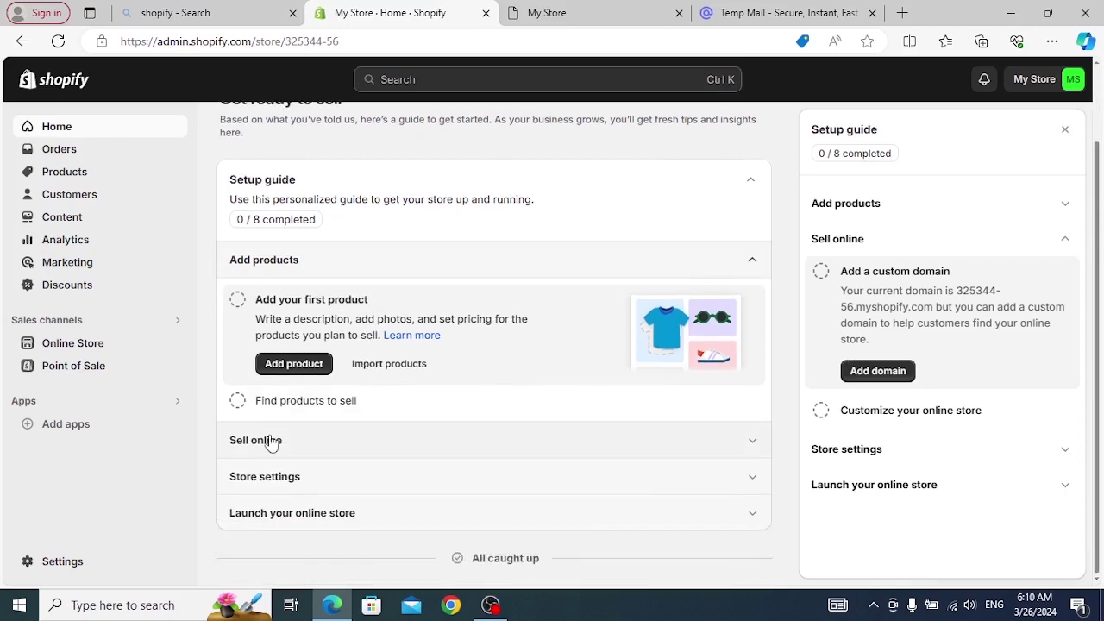
{"action": "left_click", "coordinate": [303, 441]}
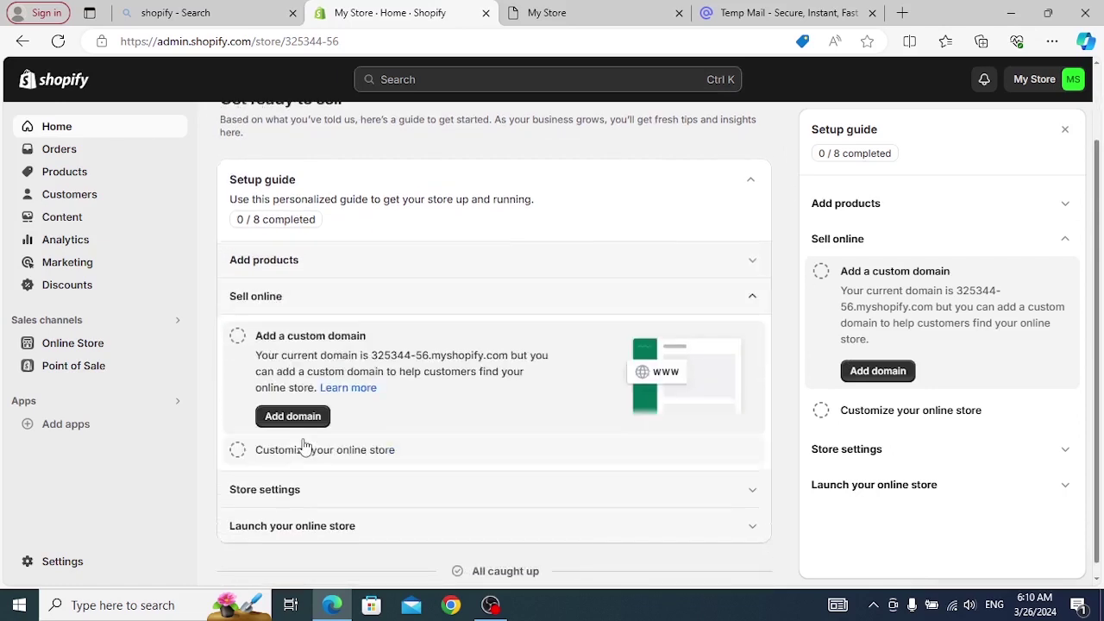
{"action": "left_click", "coordinate": [239, 337]}
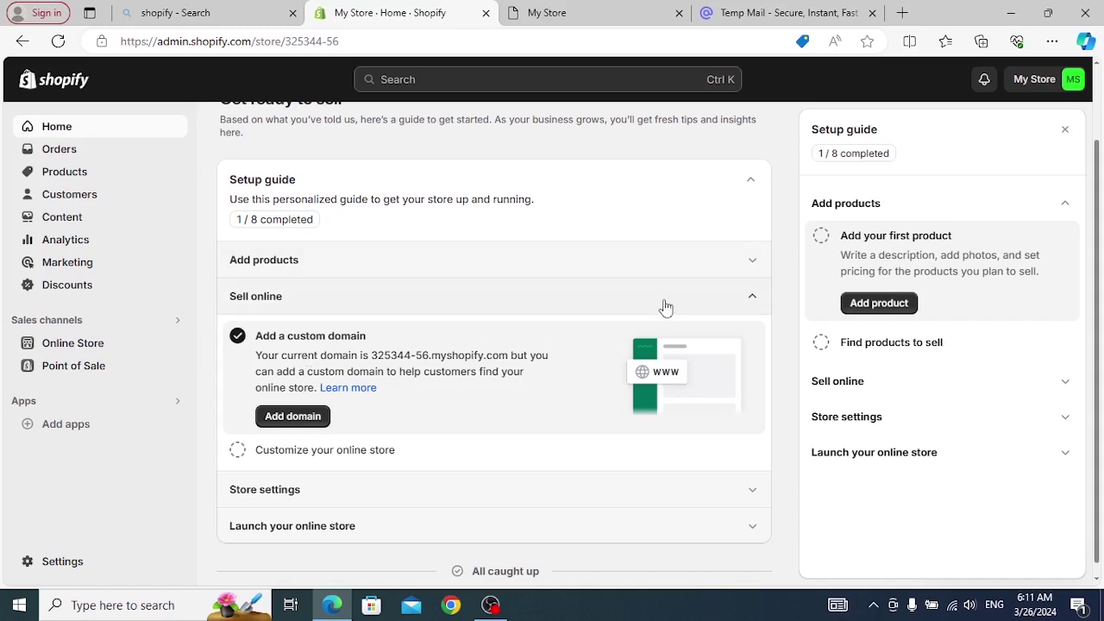
Open the Themes page from the Customize your online store task and read the notice about password protection
{"action": "left_click", "coordinate": [296, 457]}
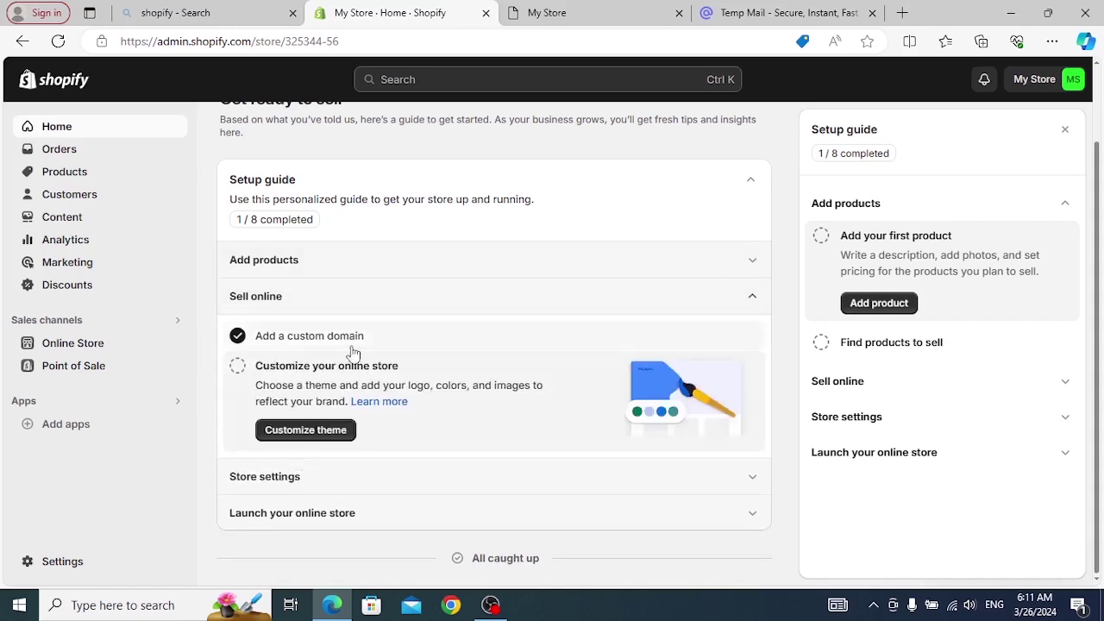
{"action": "left_click", "coordinate": [307, 435]}
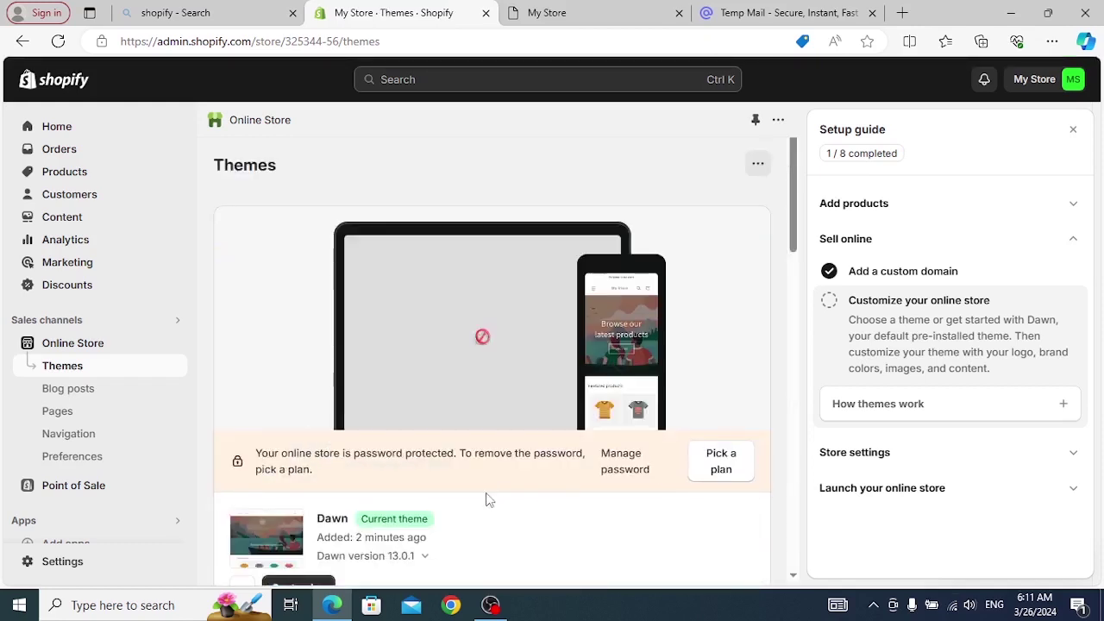
{"action": "scroll", "coordinate": [304, 392], "scroll_direction": "down", "scroll_amount": 1}
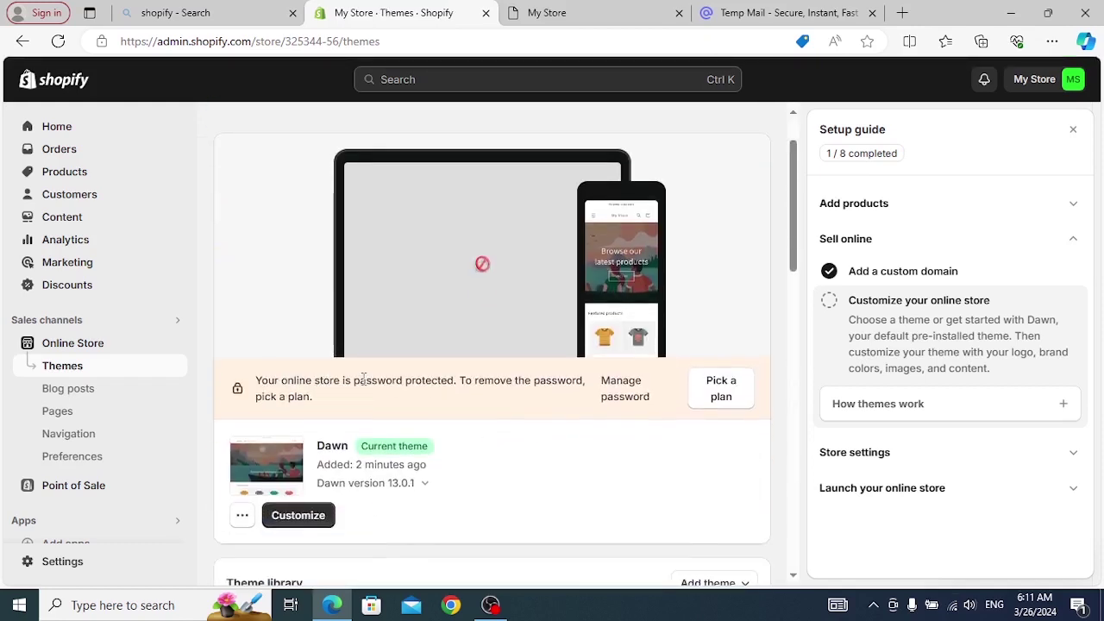
{"action": "left_click_drag", "start_coordinate": [363, 380], "coordinate": [465, 404]}
{"action": "left_click", "coordinate": [466, 405]}
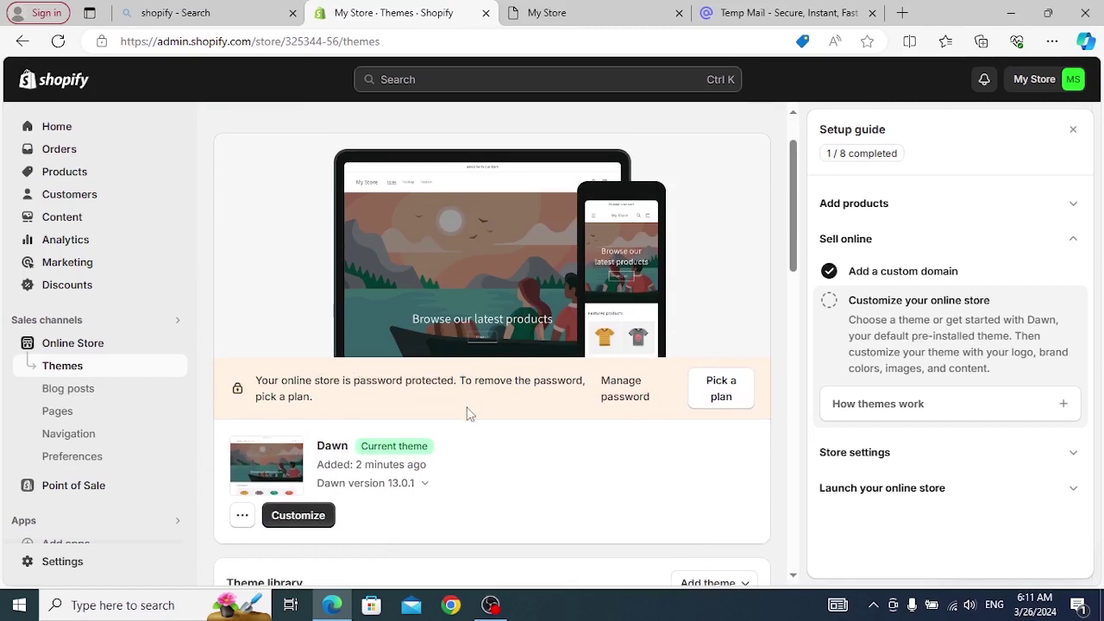
Check the password entry link on the storefront page, then return to the Themes page
{"action": "left_click", "coordinate": [632, 8]}
{"action": "left_click_drag", "start_coordinate": [1008, 114], "coordinate": [880, 128]}
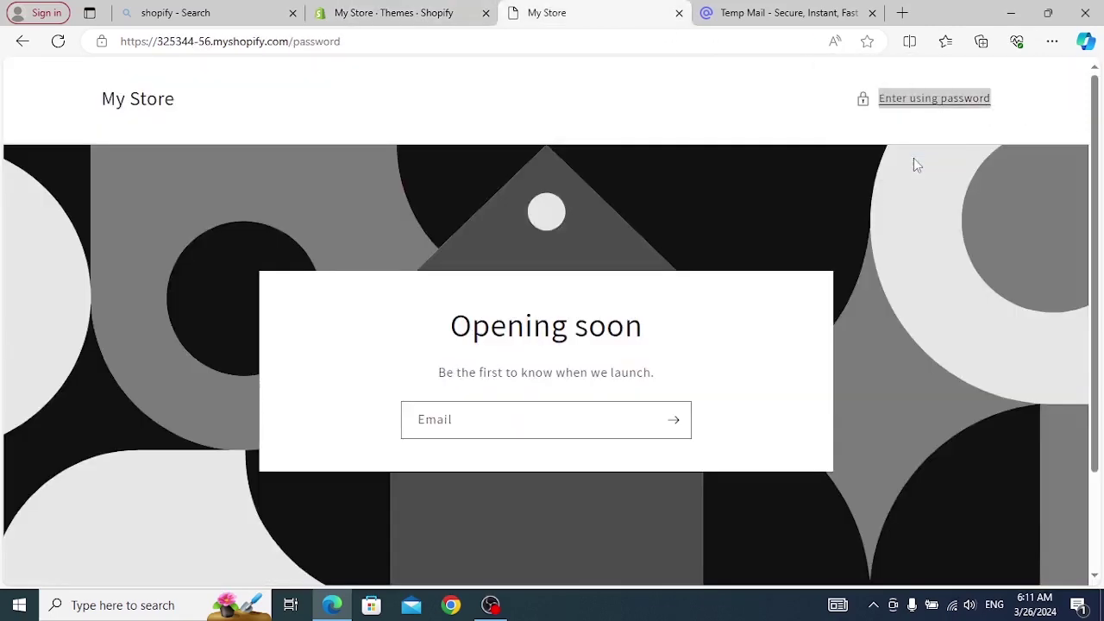
{"action": "left_click", "coordinate": [866, 130]}
{"action": "left_click", "coordinate": [414, 13]}
Look at the additional actions available for the current Dawn theme
{"action": "scroll", "coordinate": [426, 448], "scroll_direction": "down", "scroll_amount": 2}
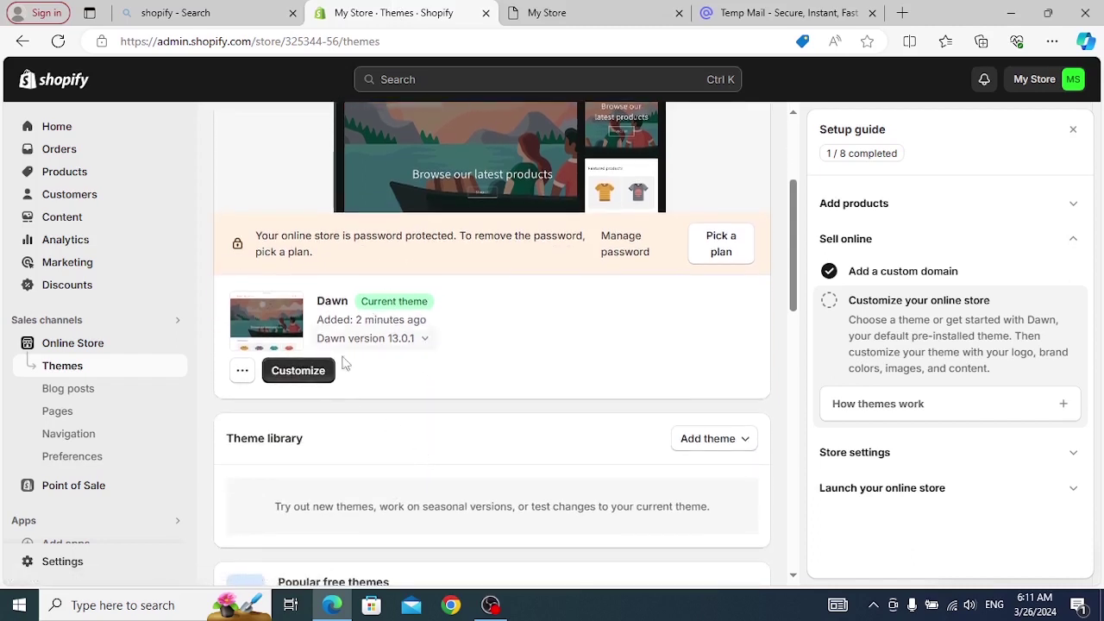
{"action": "left_click", "coordinate": [244, 372]}
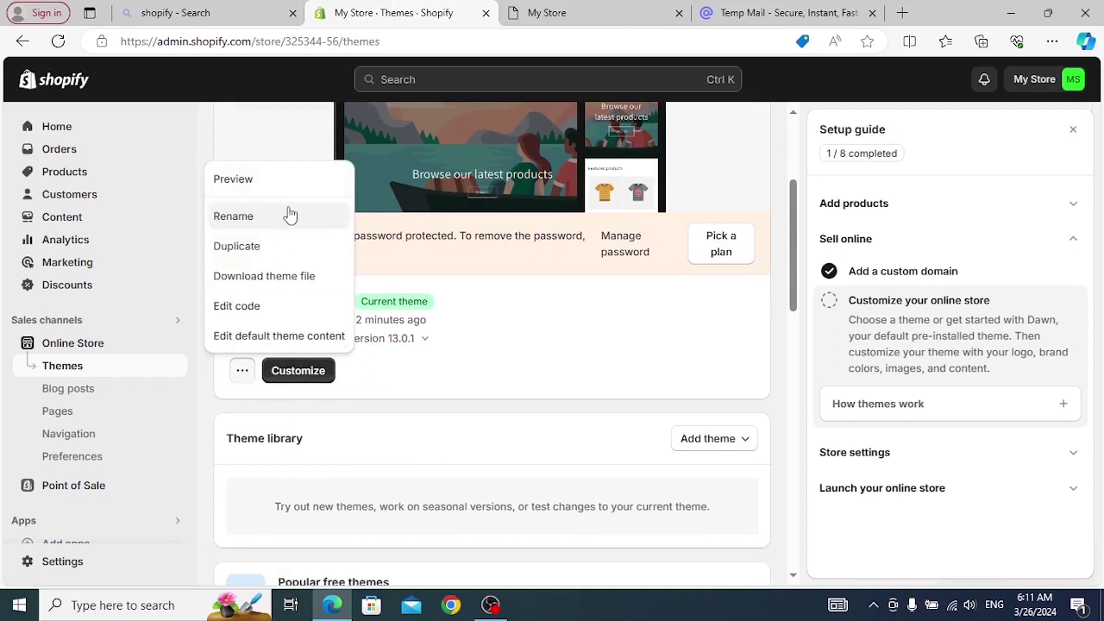
{"action": "left_click", "coordinate": [460, 383]}
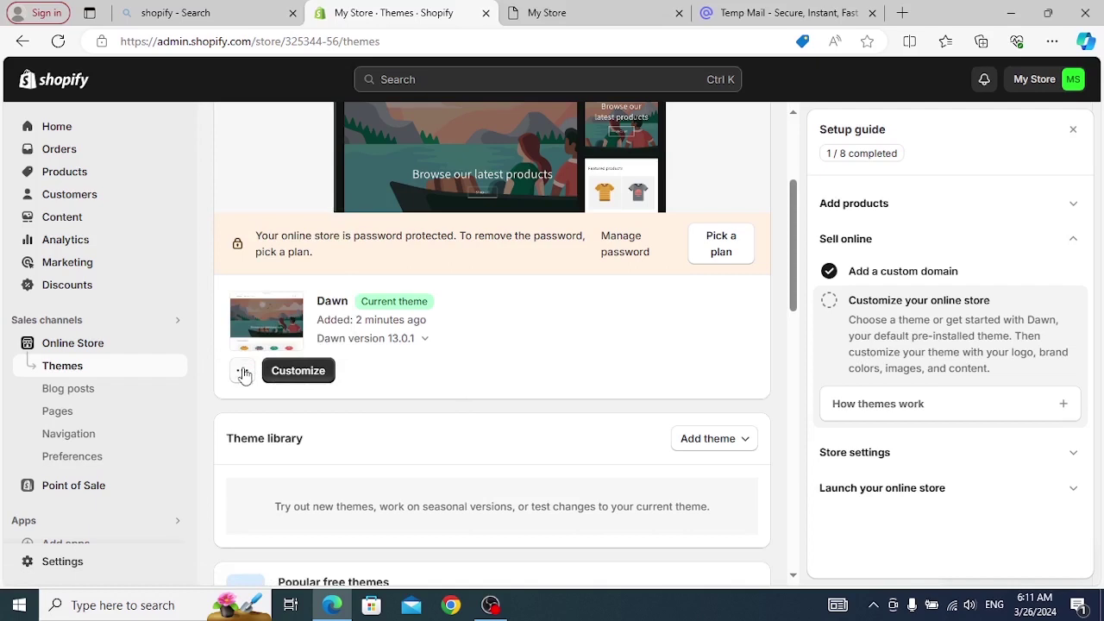
Open the Dawn theme for customization, inspect the Image banner section's settings and preview, and exit the theme editor
{"action": "left_click", "coordinate": [298, 373]}
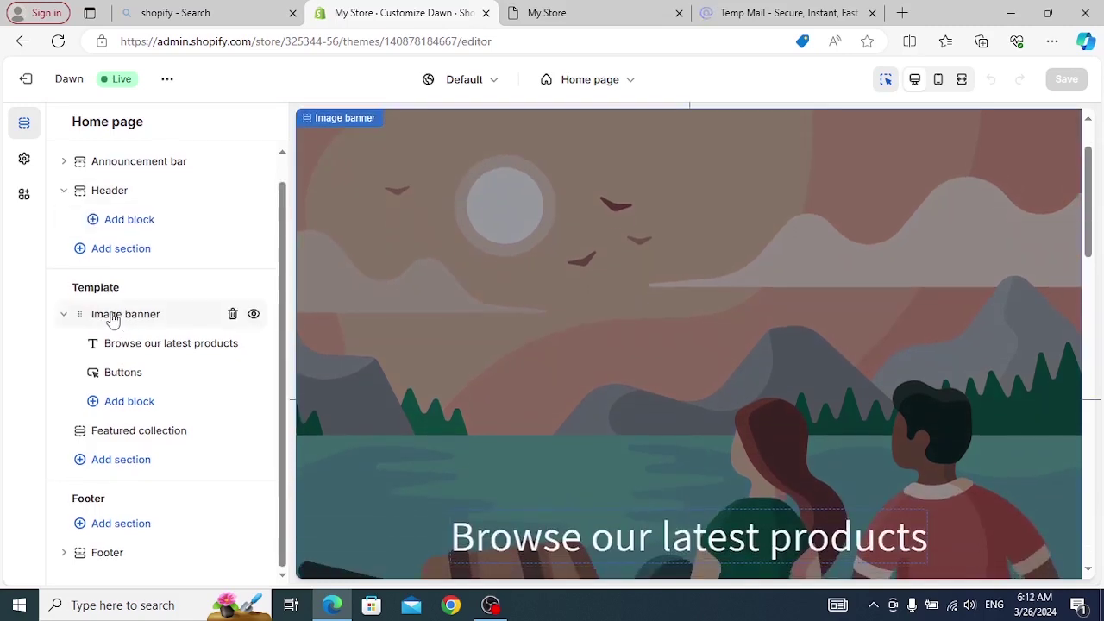
{"action": "left_click", "coordinate": [112, 319]}
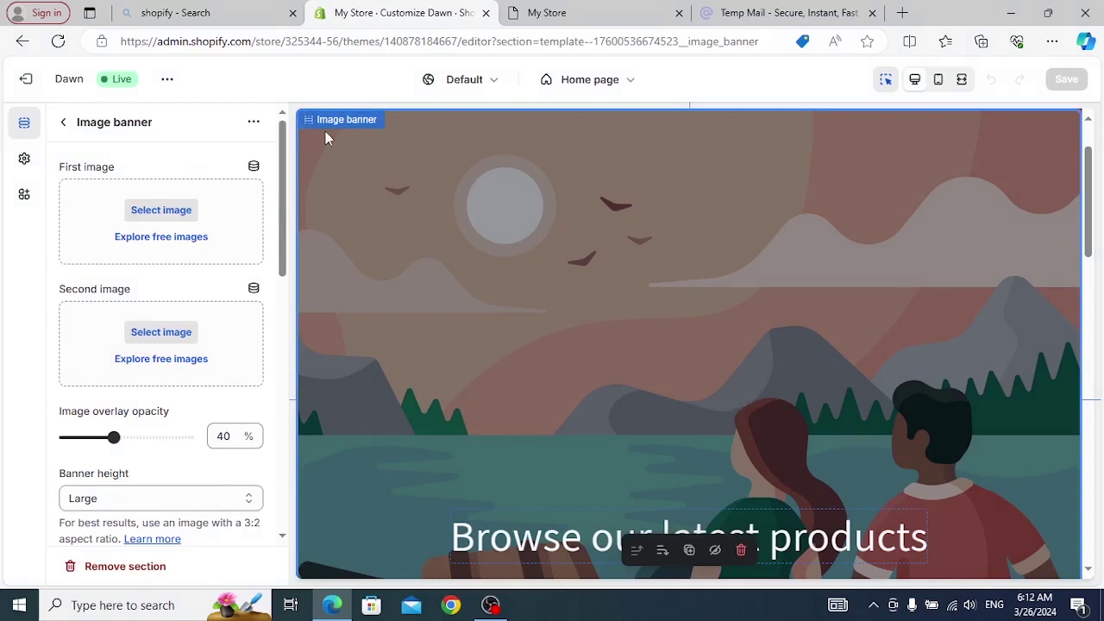
{"action": "scroll", "coordinate": [761, 395], "scroll_direction": "down", "scroll_amount": 3}
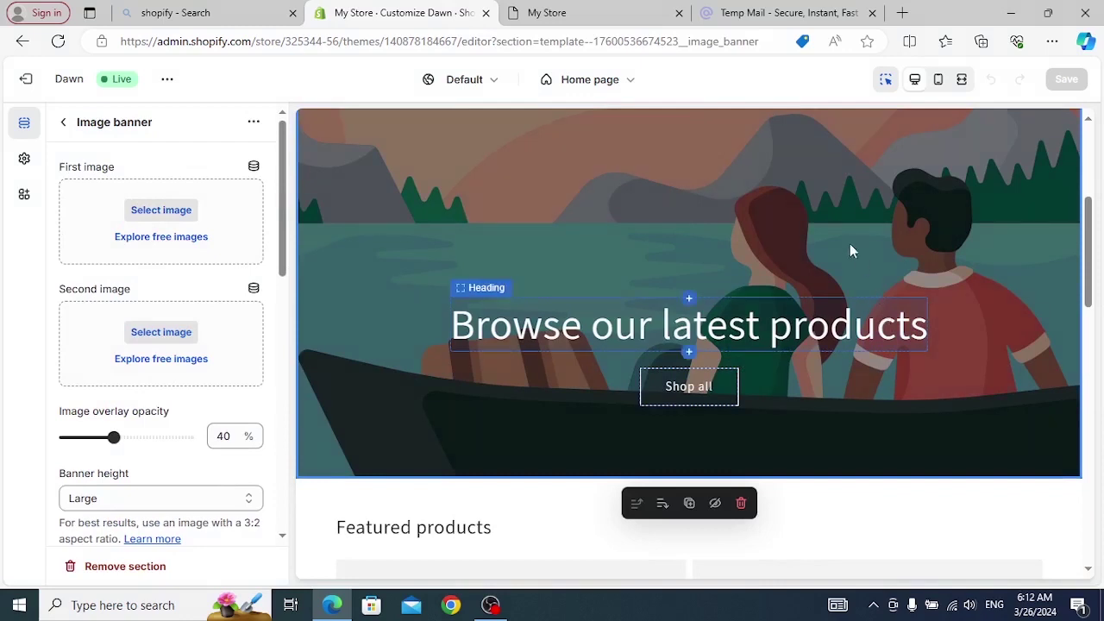
{"action": "left_click", "coordinate": [61, 122]}
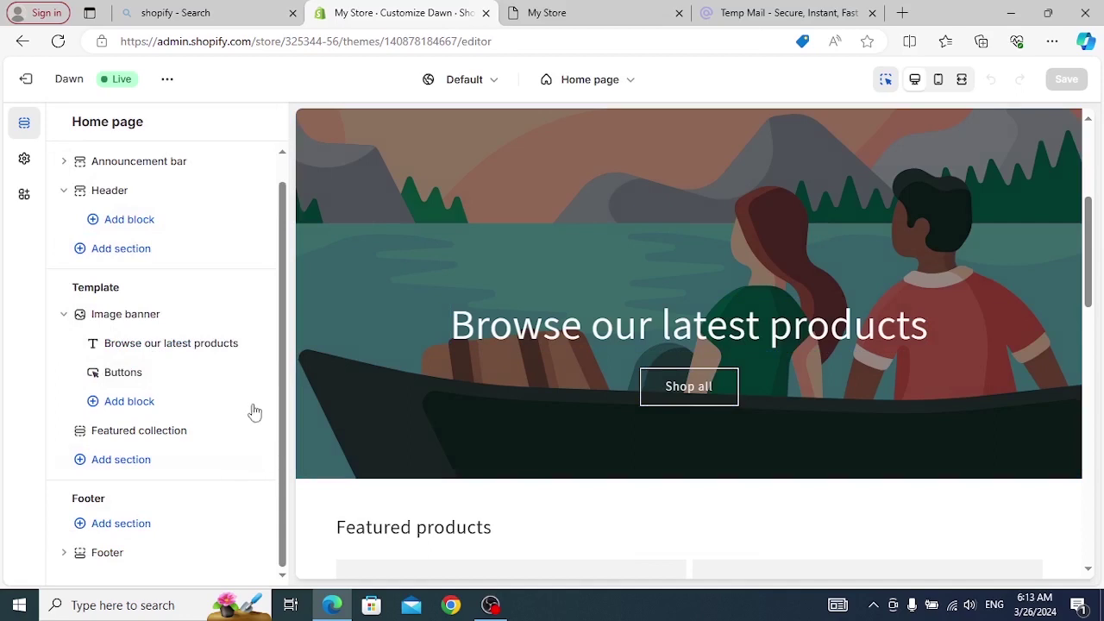
{"action": "left_click", "coordinate": [25, 78]}
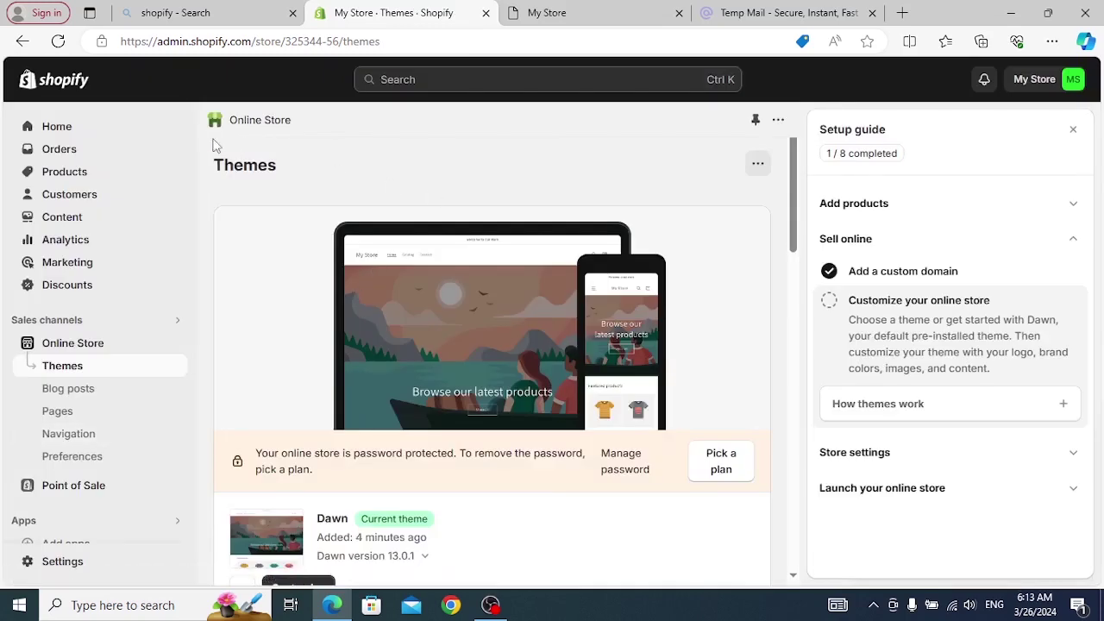
Return to the admin home page and mark the Customize your online store task under Sell online as completed
{"action": "left_click", "coordinate": [55, 134]}
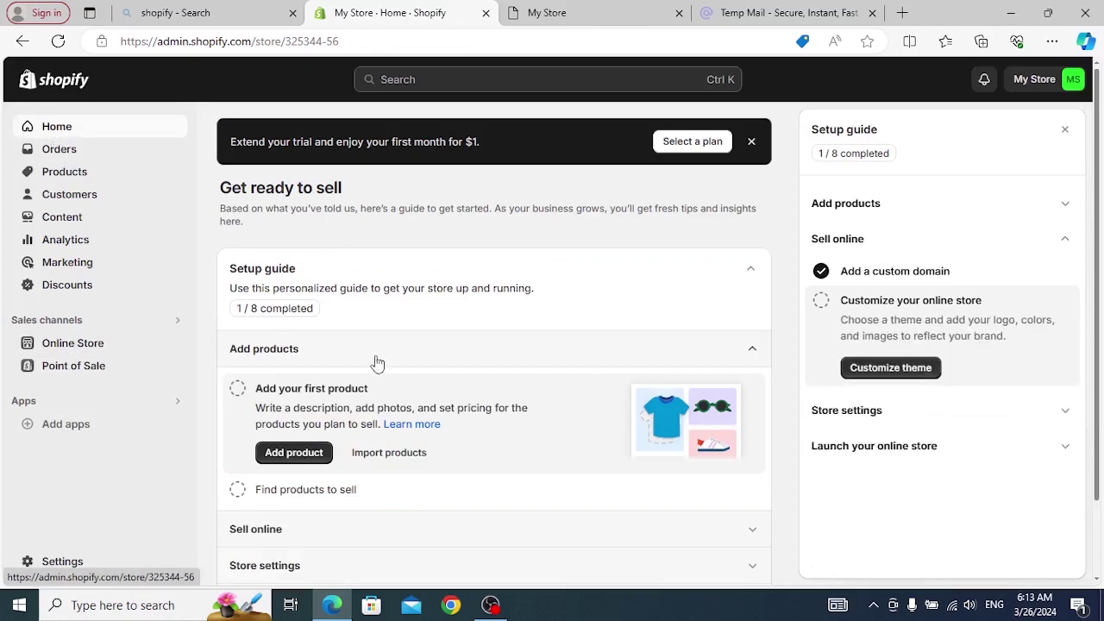
{"action": "scroll", "coordinate": [258, 414], "scroll_direction": "down", "scroll_amount": 1}
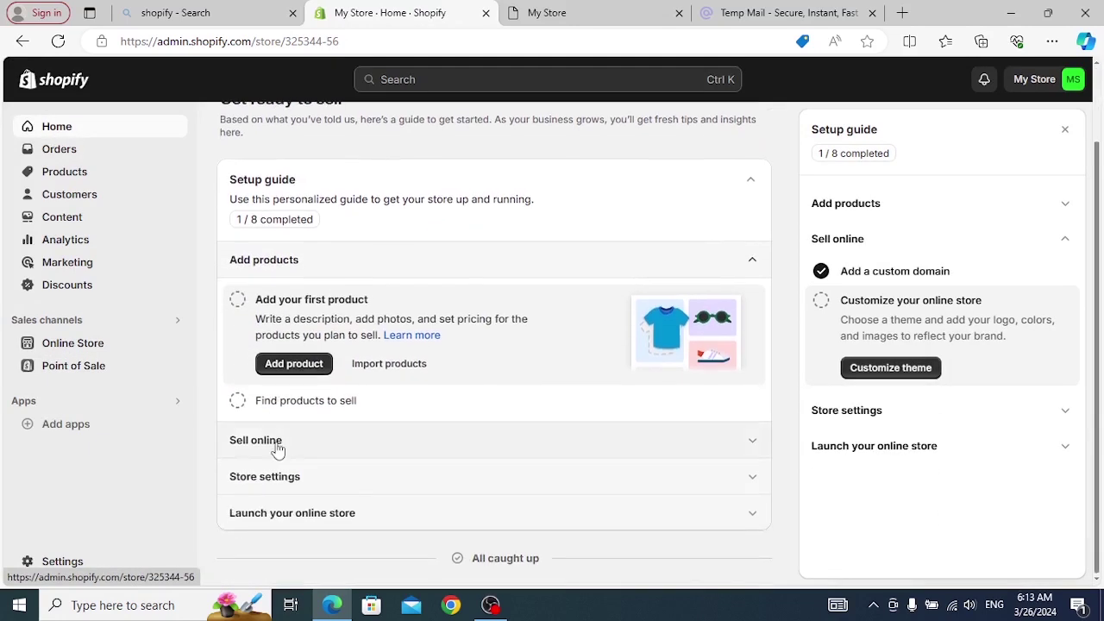
{"action": "left_click", "coordinate": [276, 444]}
{"action": "left_click", "coordinate": [235, 365]}
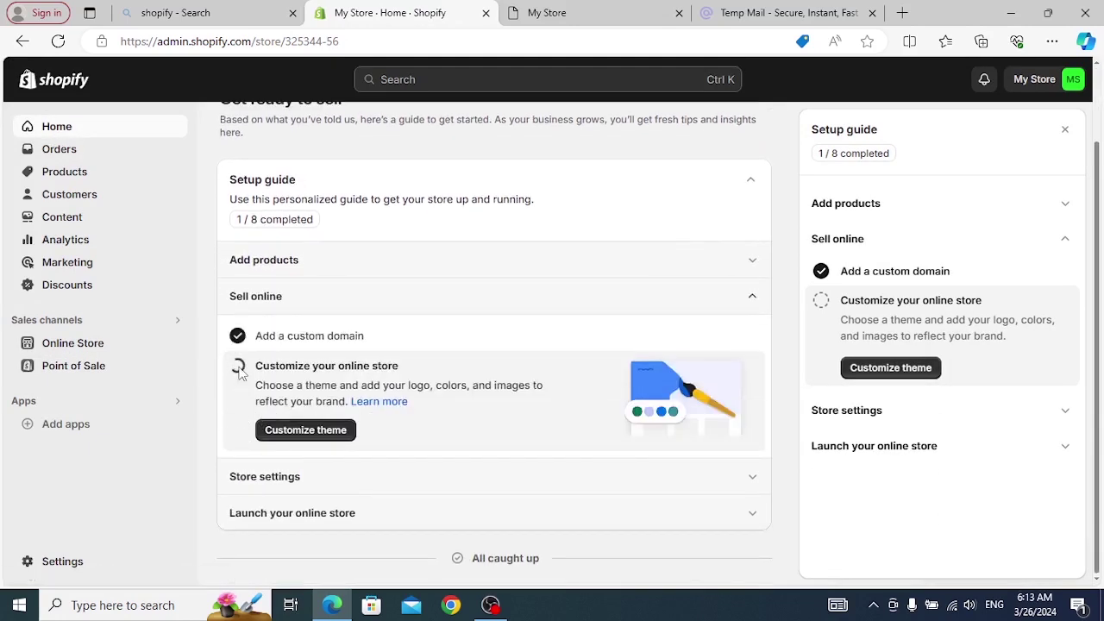
Set the store name to Skibidi through the Name your store task in Store settings and save it
{"action": "left_click", "coordinate": [287, 476]}
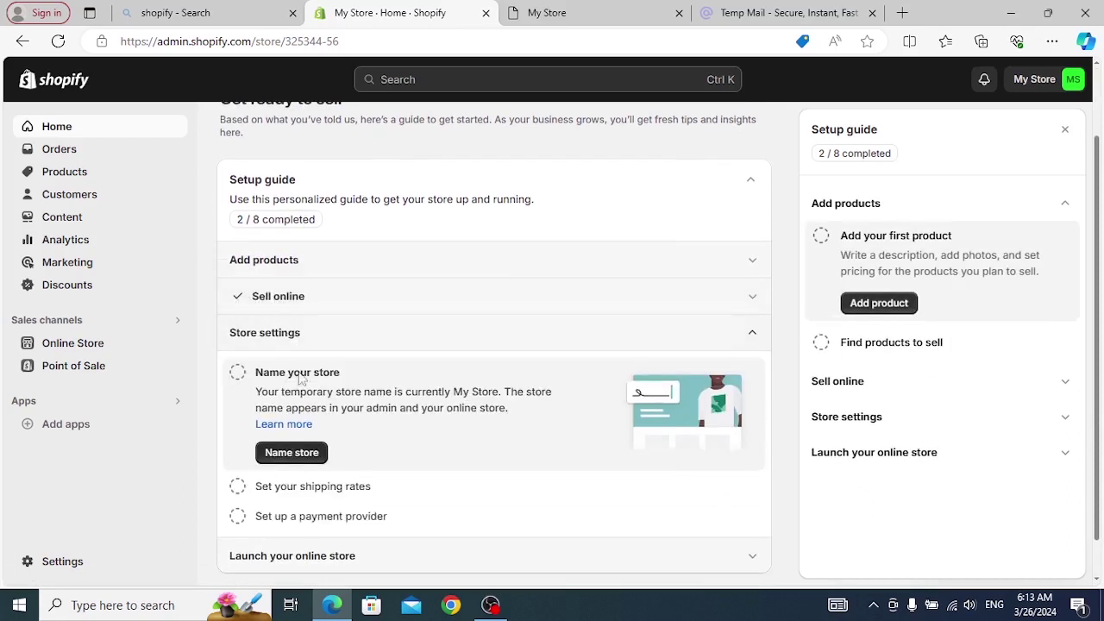
{"action": "left_click", "coordinate": [291, 453]}
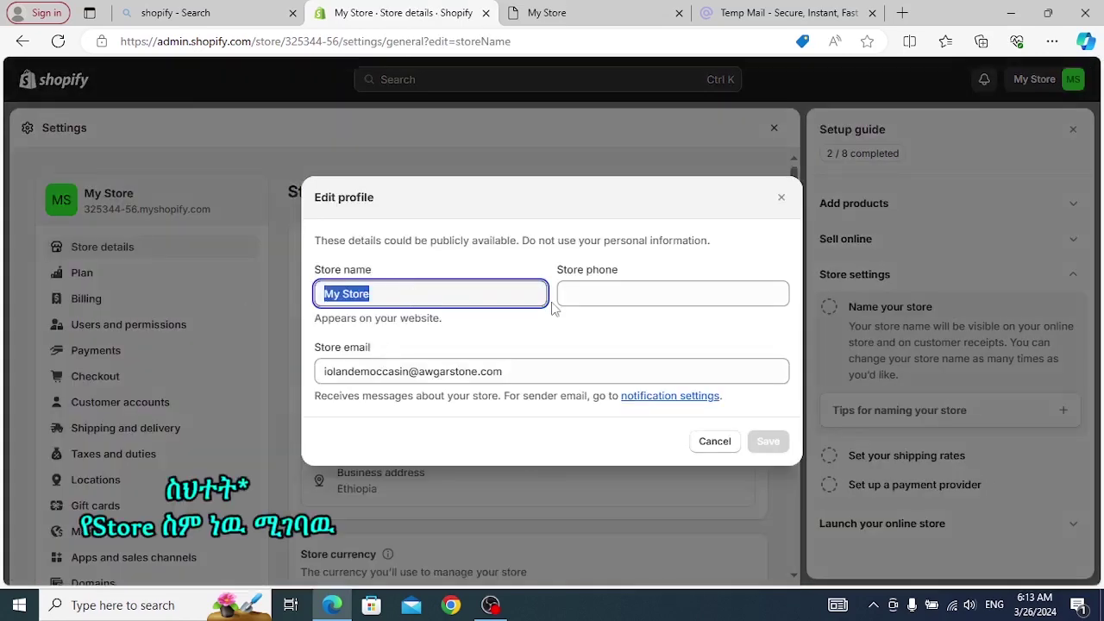
{"action": "type", "text": "Skibidi"}
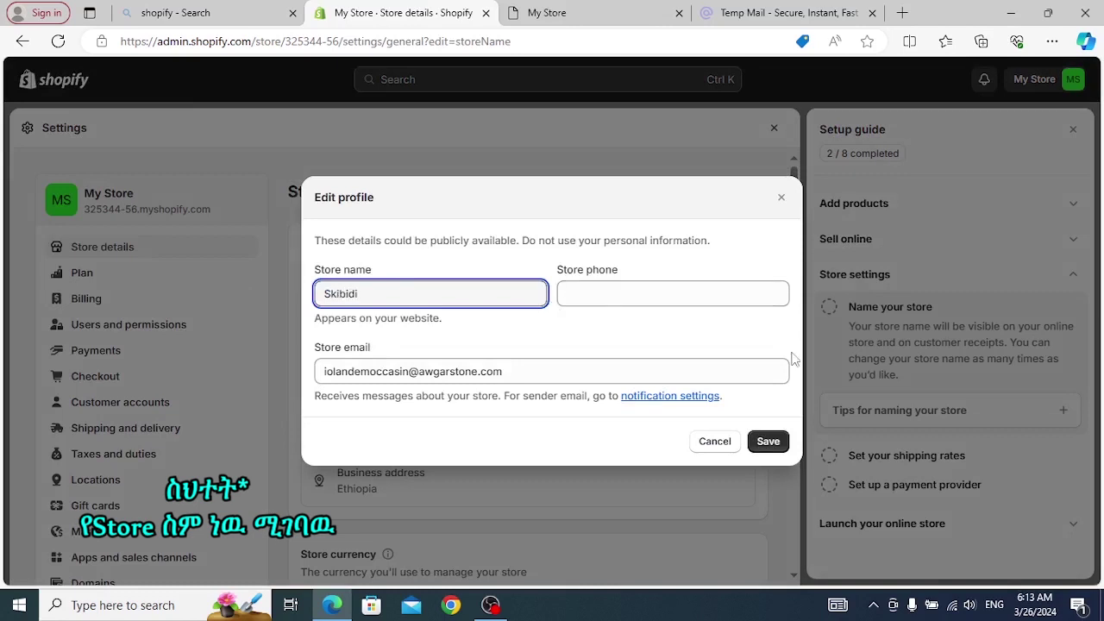
{"action": "left_click", "coordinate": [768, 441]}
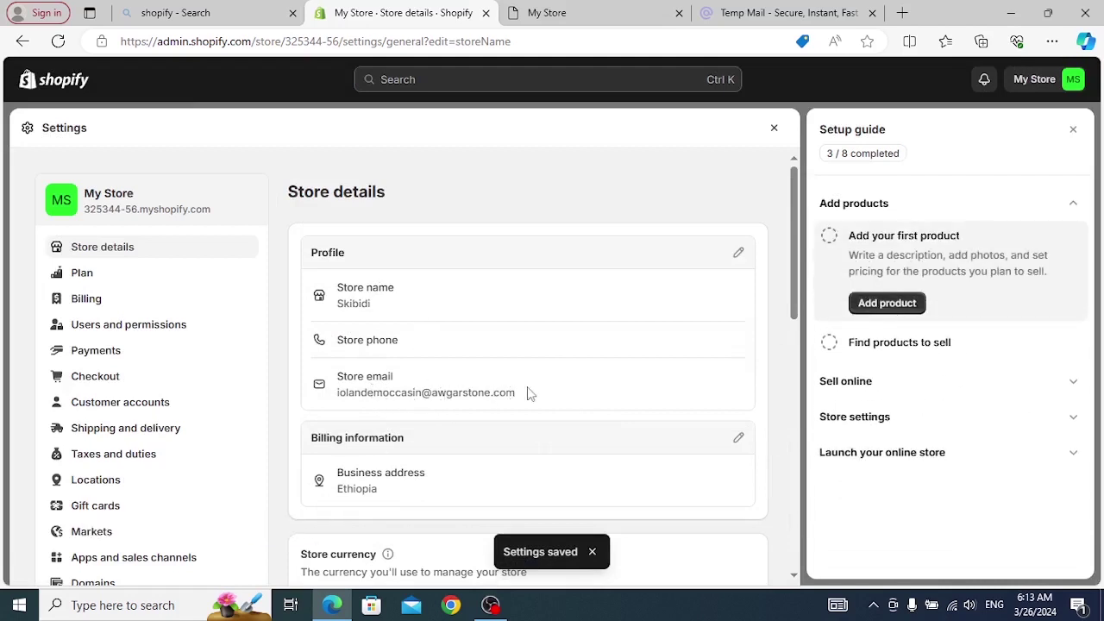
Close the store details settings and expand the Store settings tasks in the home page's setup guide
{"action": "left_click", "coordinate": [775, 129]}
{"action": "scroll", "coordinate": [284, 377], "scroll_direction": "down", "scroll_amount": 2}
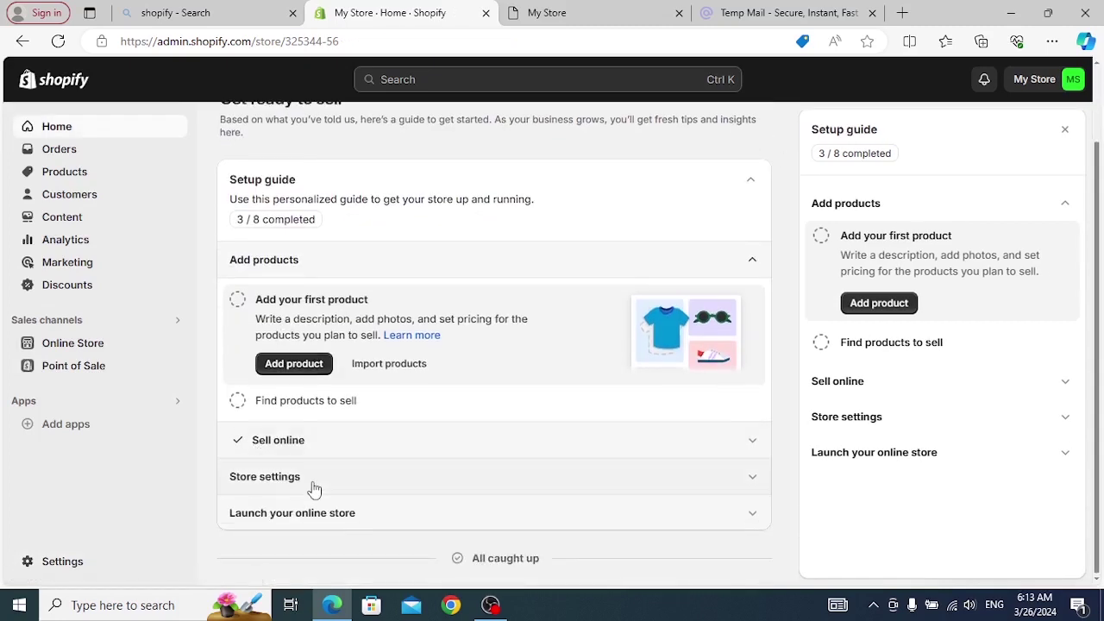
{"action": "left_click", "coordinate": [310, 488]}
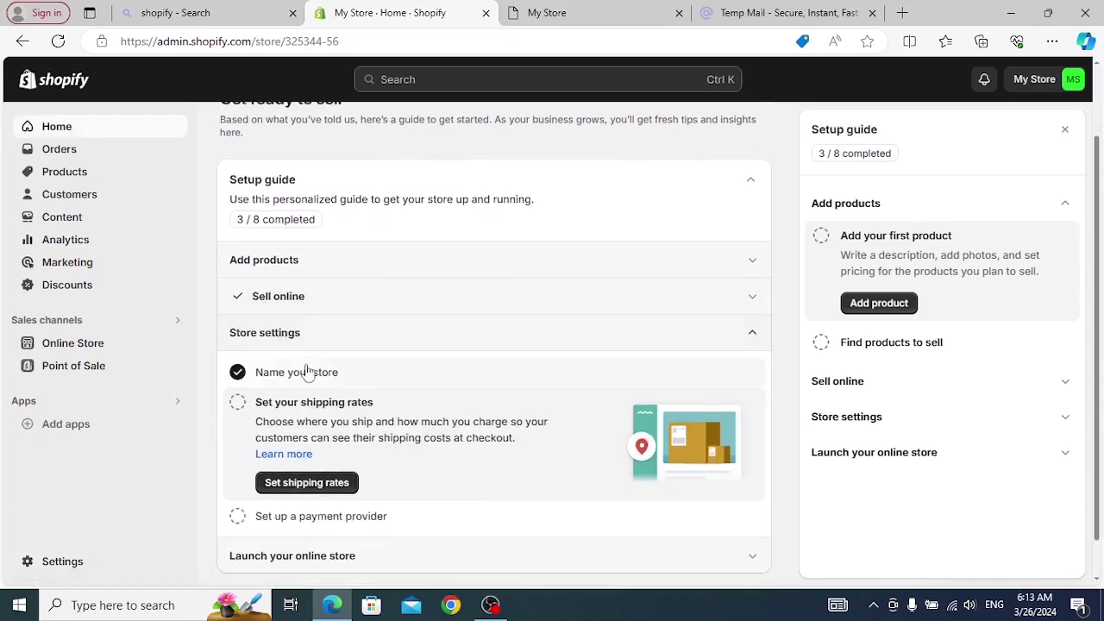
{"action": "left_click", "coordinate": [238, 404]}
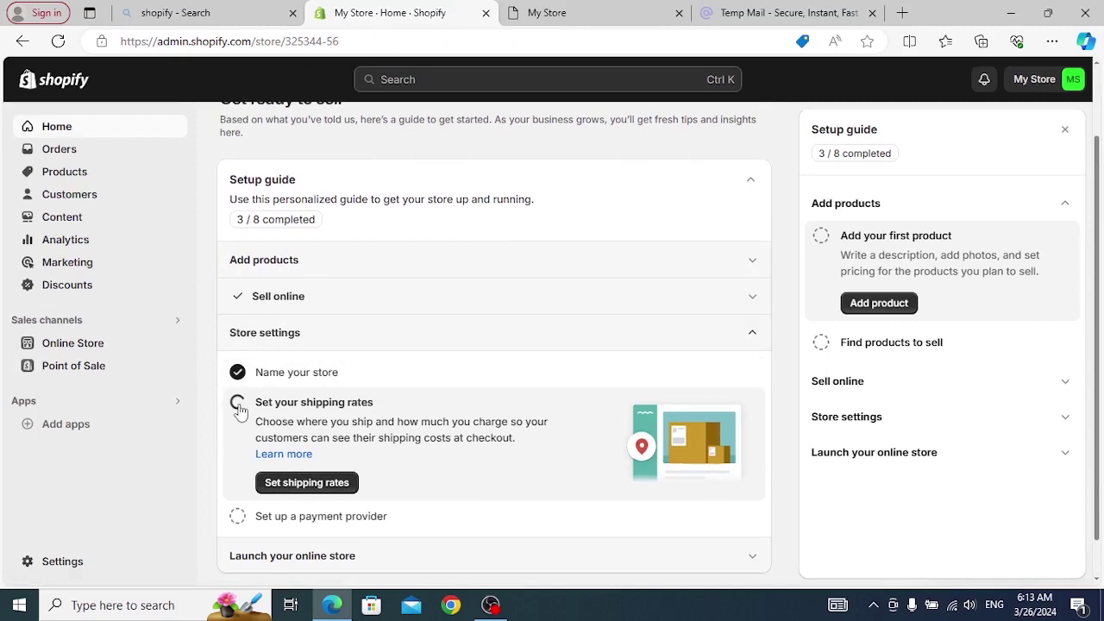
{"action": "left_click", "coordinate": [238, 404]}
{"action": "left_click", "coordinate": [302, 302]}
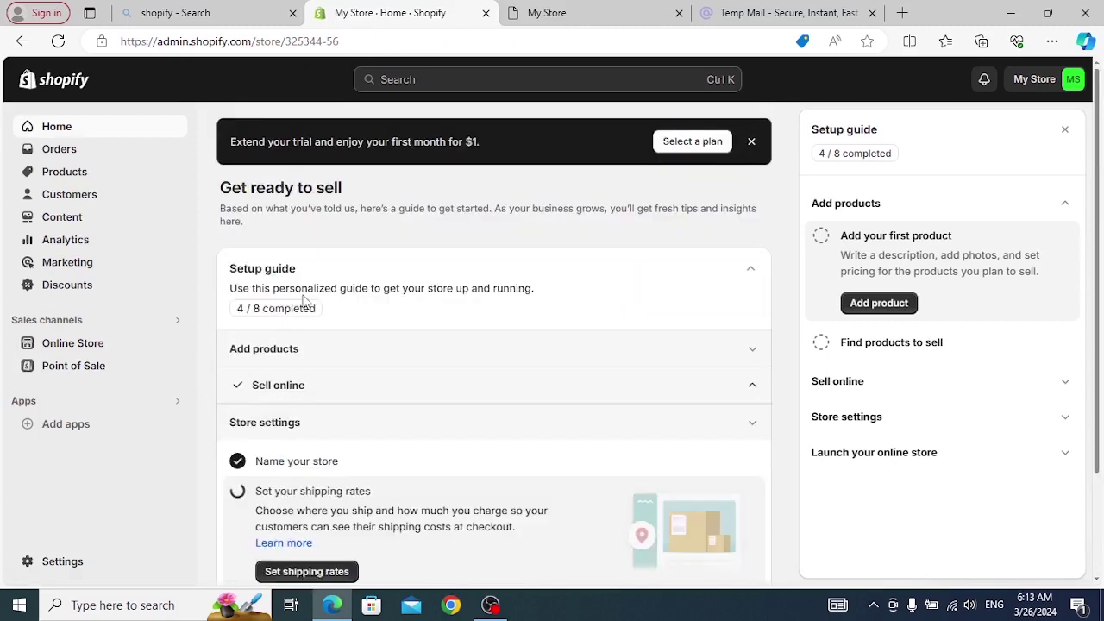
{"action": "left_click", "coordinate": [297, 470]}
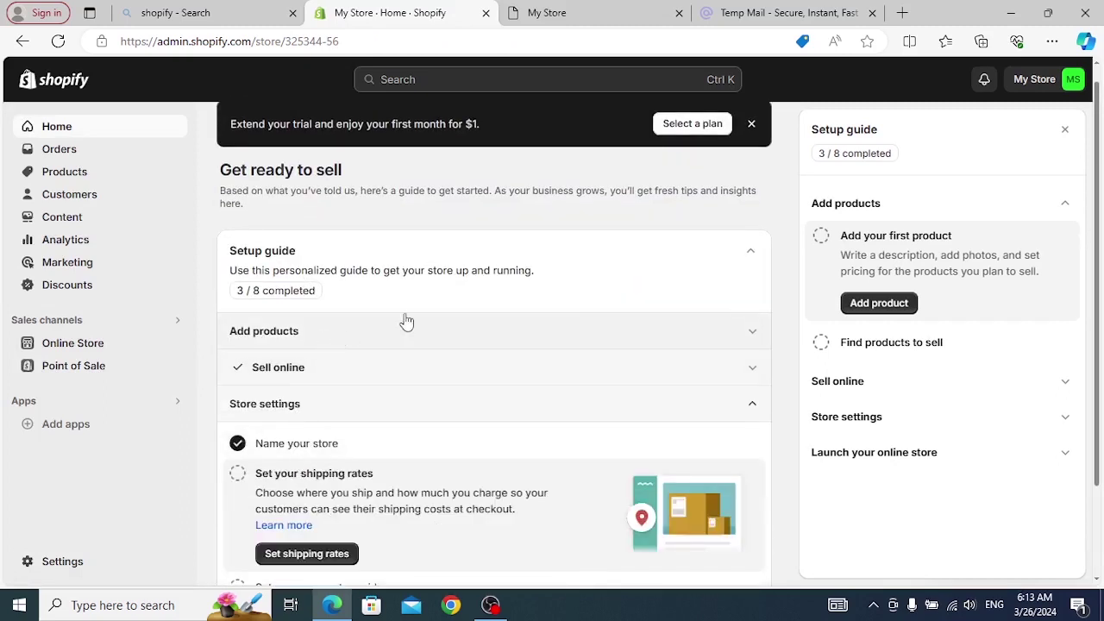
Review the Set up a payment provider task and the Launch your online store section of the setup guide
{"action": "scroll", "coordinate": [475, 426], "scroll_direction": "down", "scroll_amount": 2}
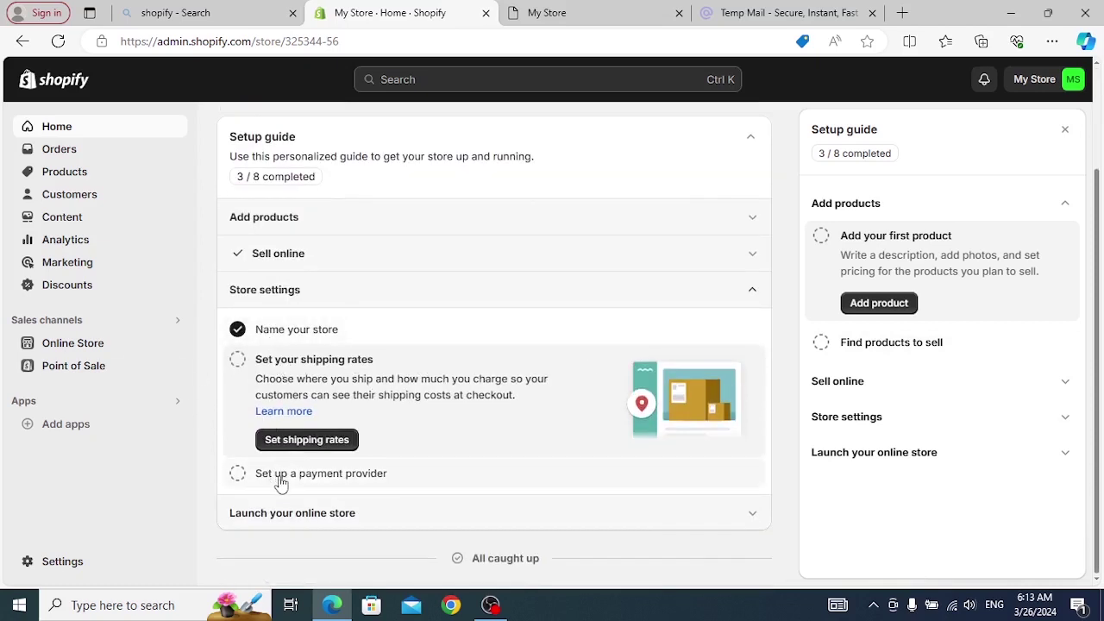
{"action": "left_click", "coordinate": [336, 481]}
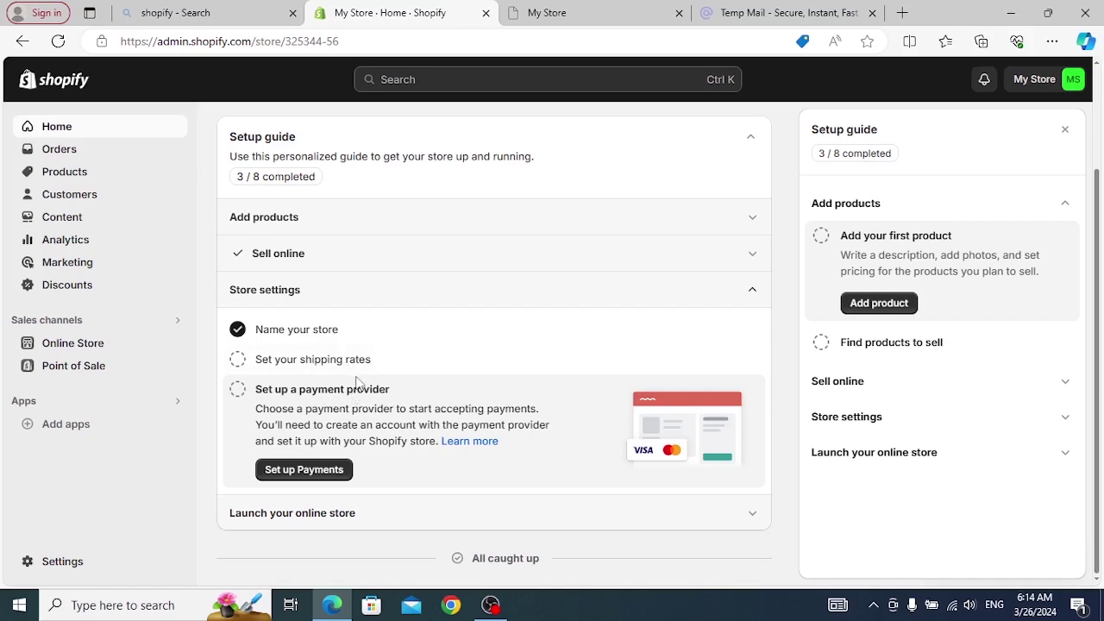
{"action": "left_click", "coordinate": [293, 513]}
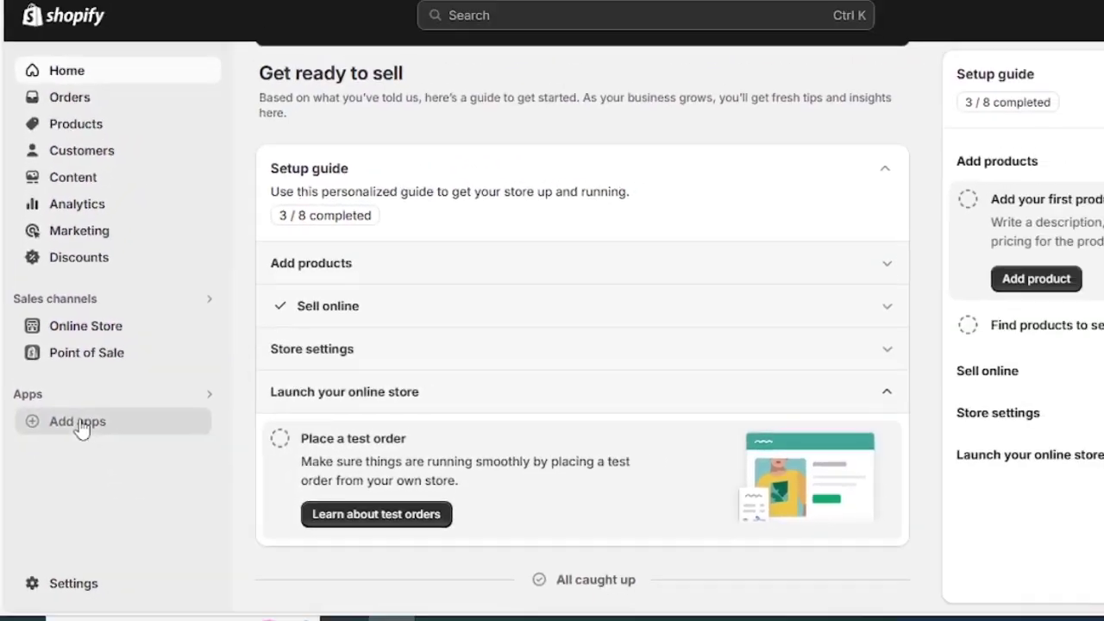
Look through the recommended apps available to add to the store
{"action": "left_click", "coordinate": [79, 425]}
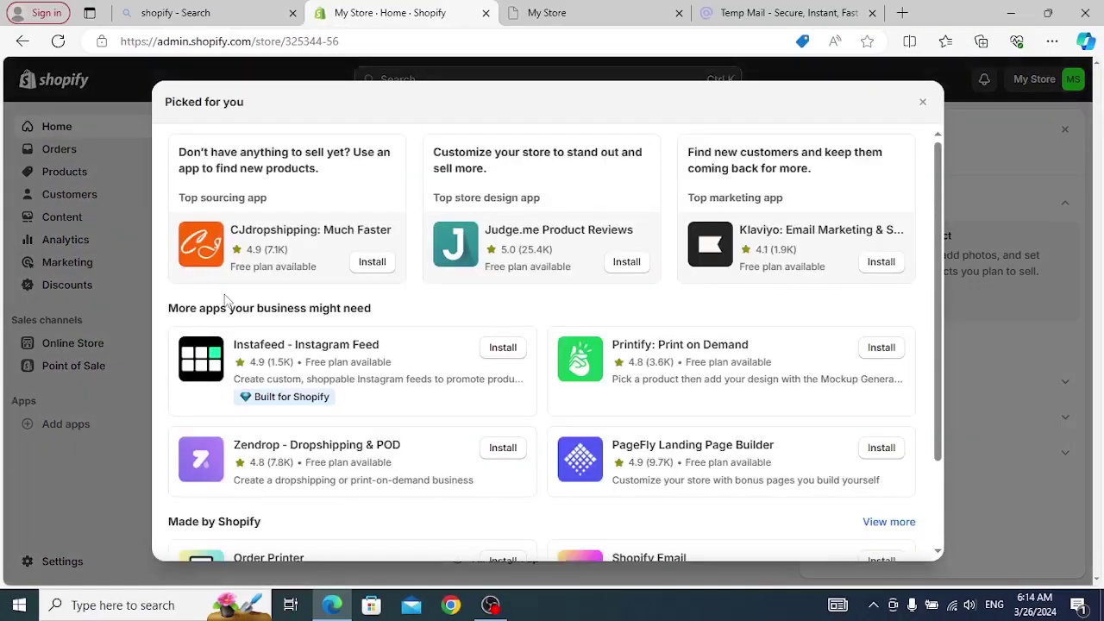
{"action": "scroll", "coordinate": [443, 308], "scroll_direction": "down", "scroll_amount": 3}
{"action": "scroll", "coordinate": [454, 328], "scroll_direction": "up", "scroll_amount": 3}
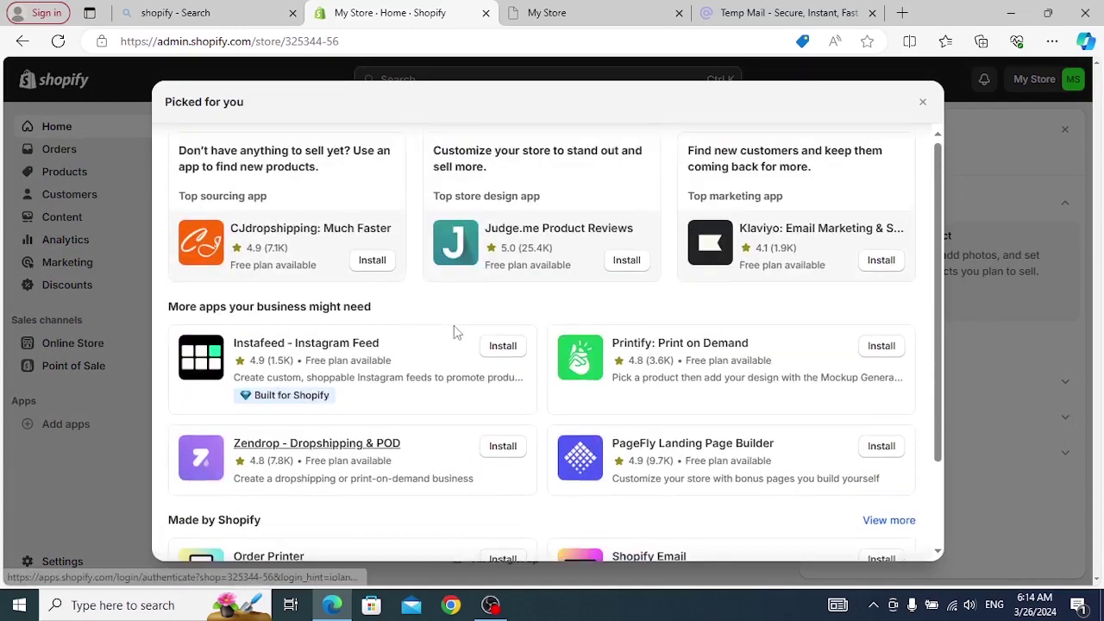
Search the web for dsers from the My Store browser tab and open the official DSers website
{"action": "left_click", "coordinate": [532, 16]}
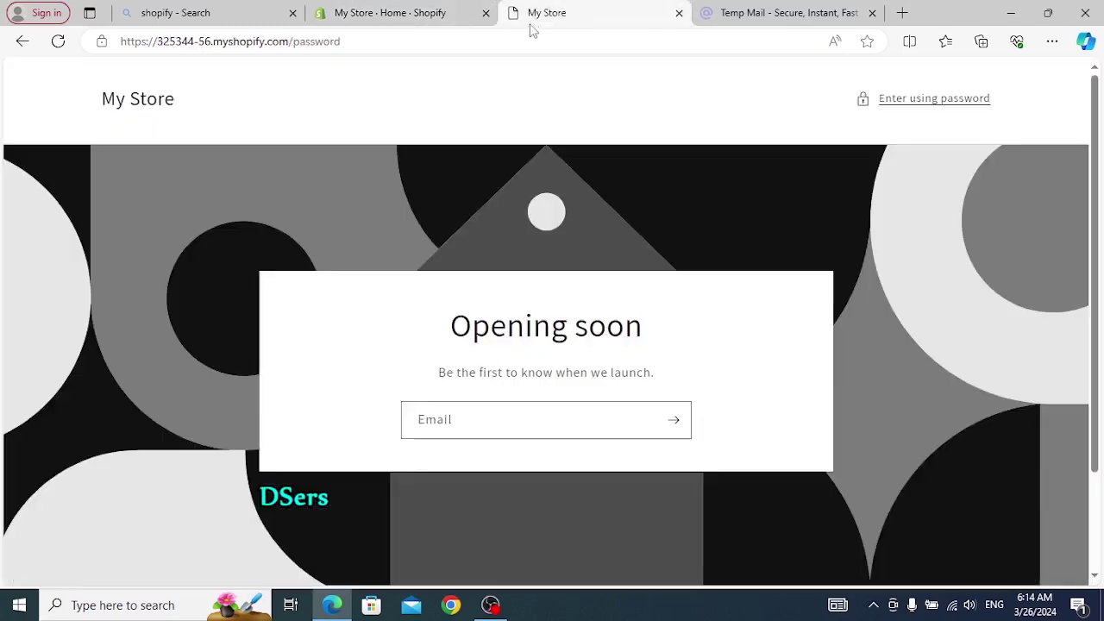
{"action": "left_click", "coordinate": [530, 35]}
{"action": "type", "text": "dsers"}
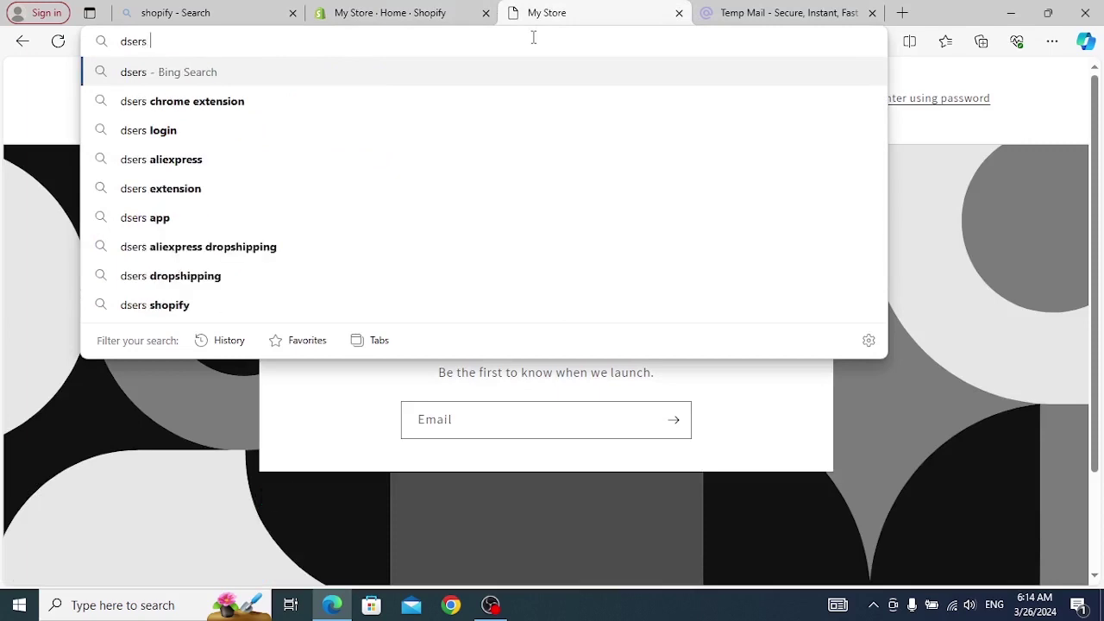
{"action": "key", "text": "Return"}
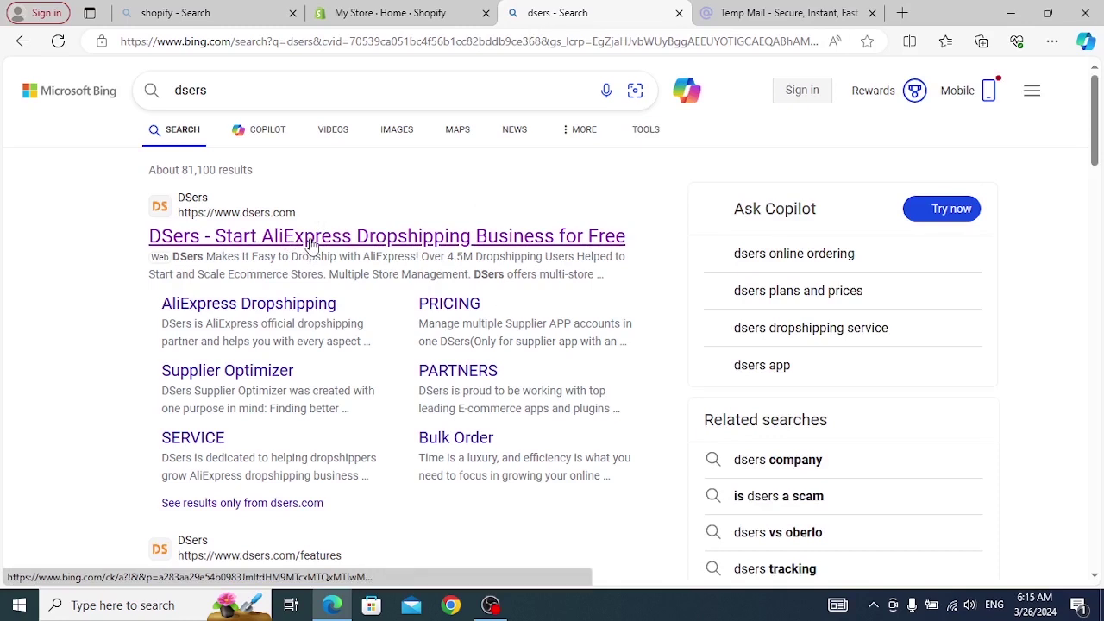
{"action": "left_click", "coordinate": [464, 243]}
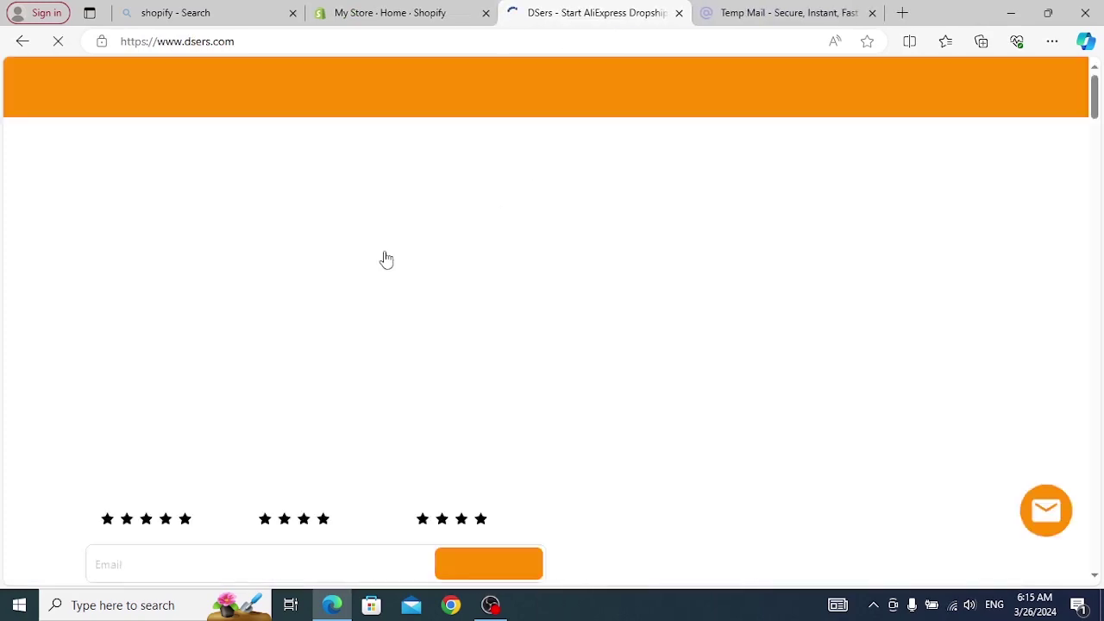
Fill in the account's e-mail for the DSers free install, dismiss the cookie notice and proceed to the registration form
{"action": "scroll", "coordinate": [389, 328], "scroll_direction": "down", "scroll_amount": 1}
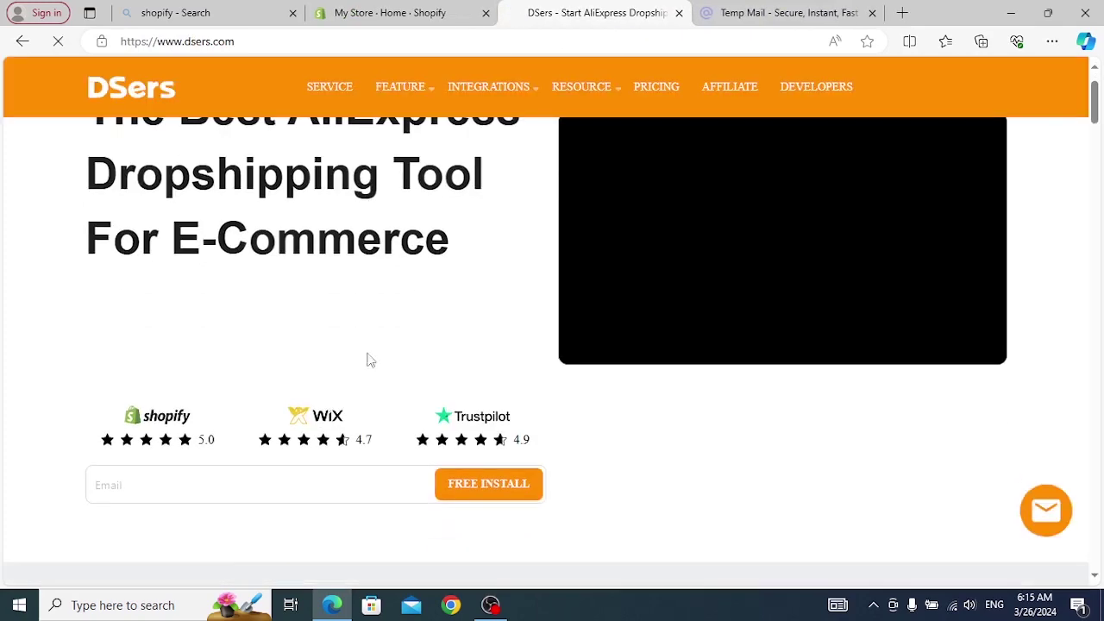
{"action": "left_click", "coordinate": [180, 491]}
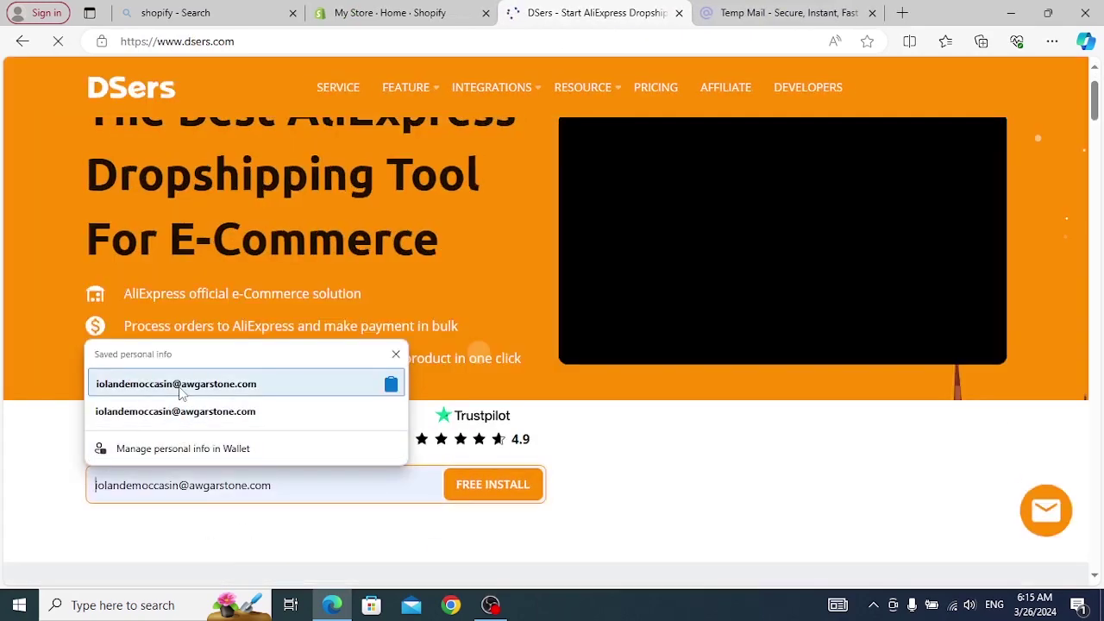
{"action": "left_click", "coordinate": [177, 385]}
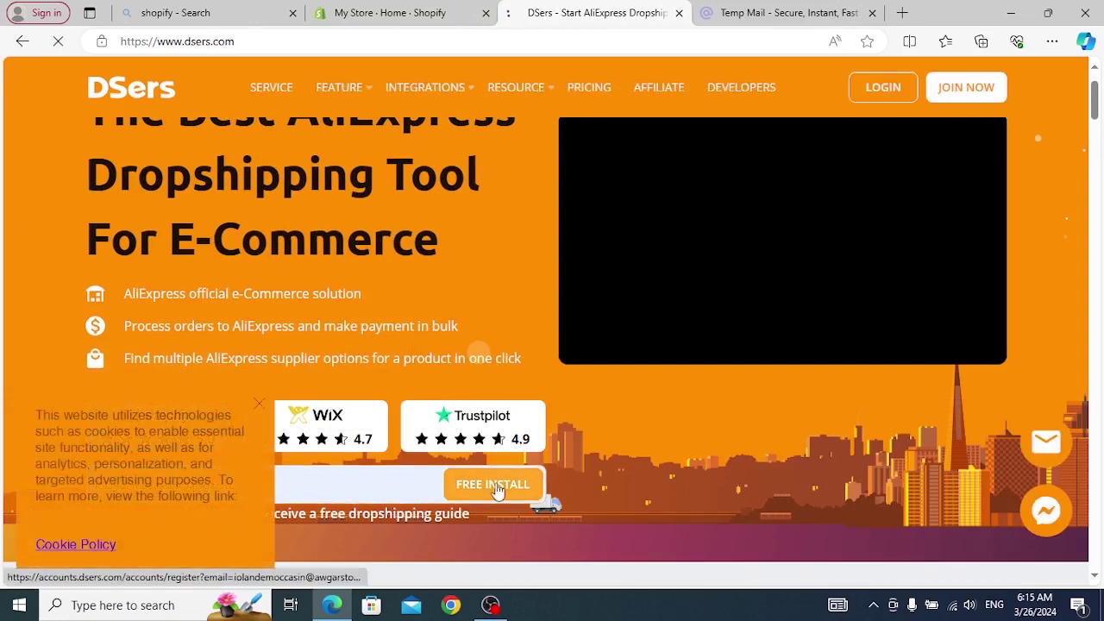
{"action": "left_click", "coordinate": [260, 405]}
{"action": "left_click", "coordinate": [527, 493]}
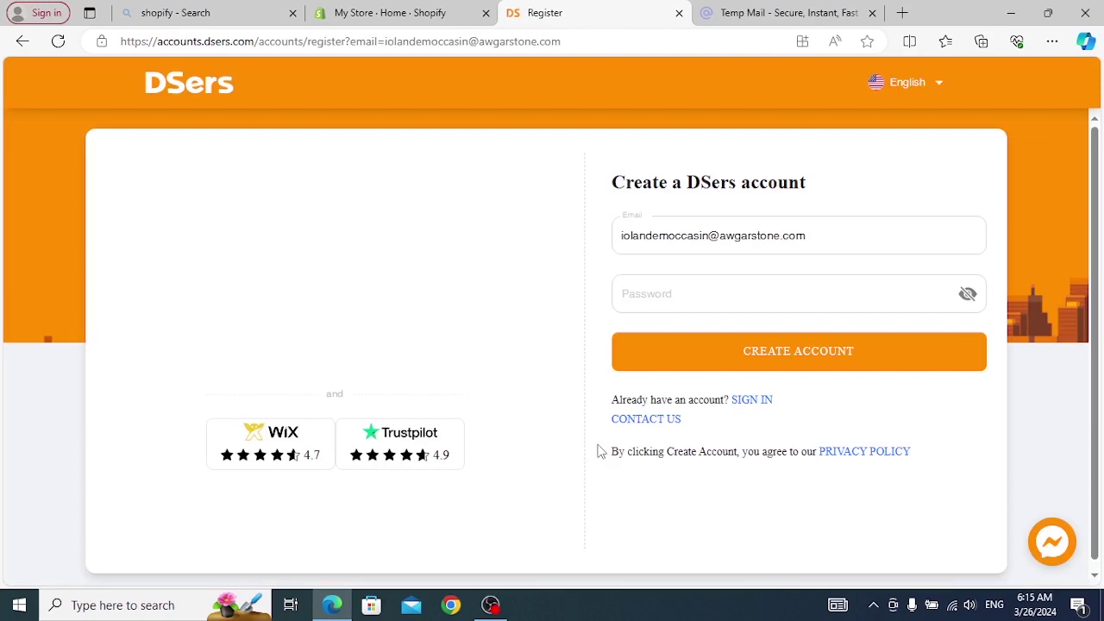
Enter the account password in the DSers registration form and create the account
{"action": "left_click", "coordinate": [688, 303]}
{"action": "type", "text": "••••••••••••••"}
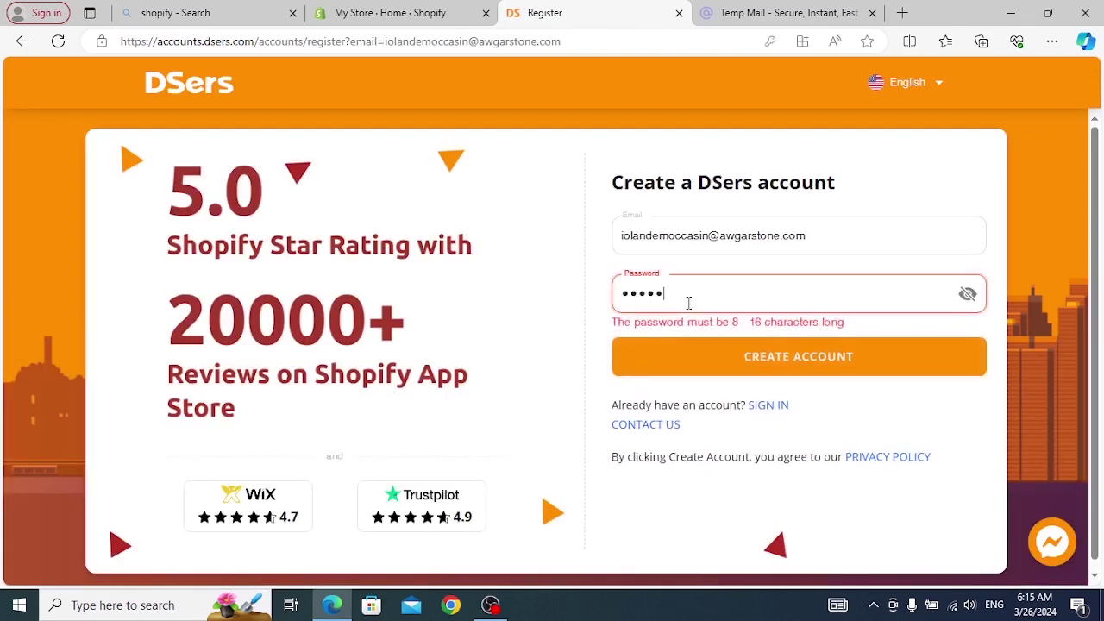
{"action": "left_click_drag", "start_coordinate": [839, 301], "coordinate": [632, 298]}
{"action": "left_click", "coordinate": [830, 346]}
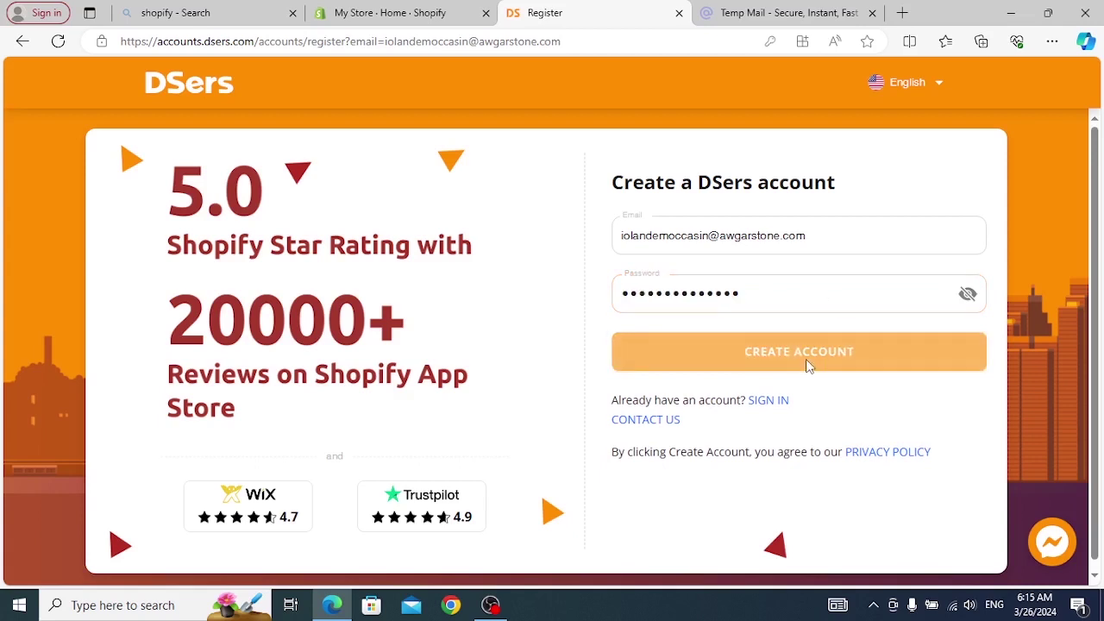
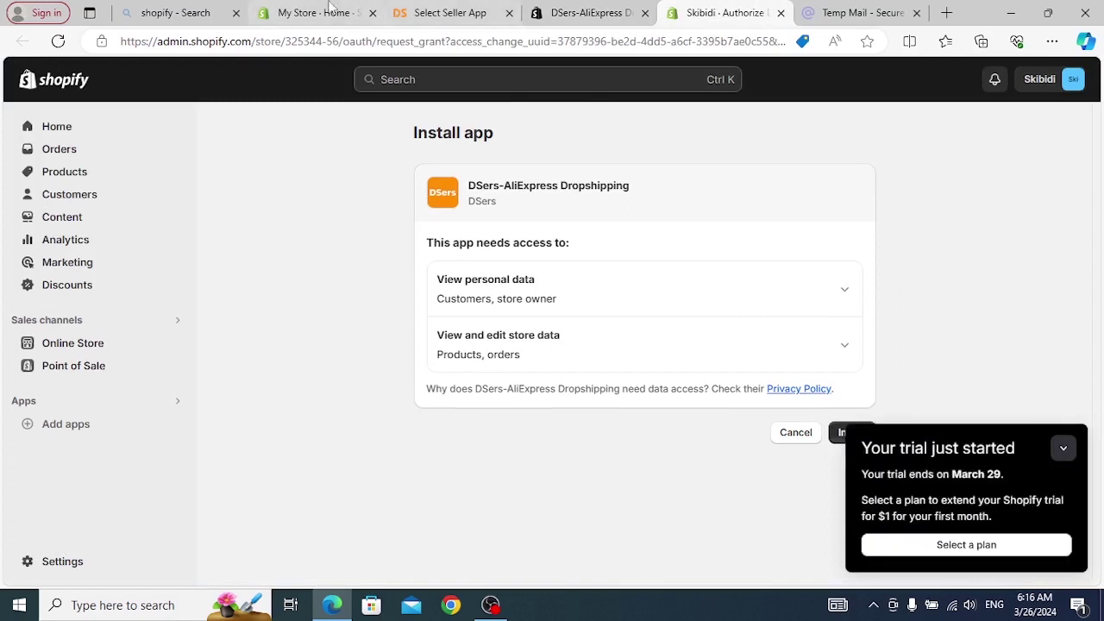
Install the DSers-AliExpress Dropshipping app on the Shopify store and confirm binding it to the logged-in DSers account
{"action": "left_click", "coordinate": [509, 13]}
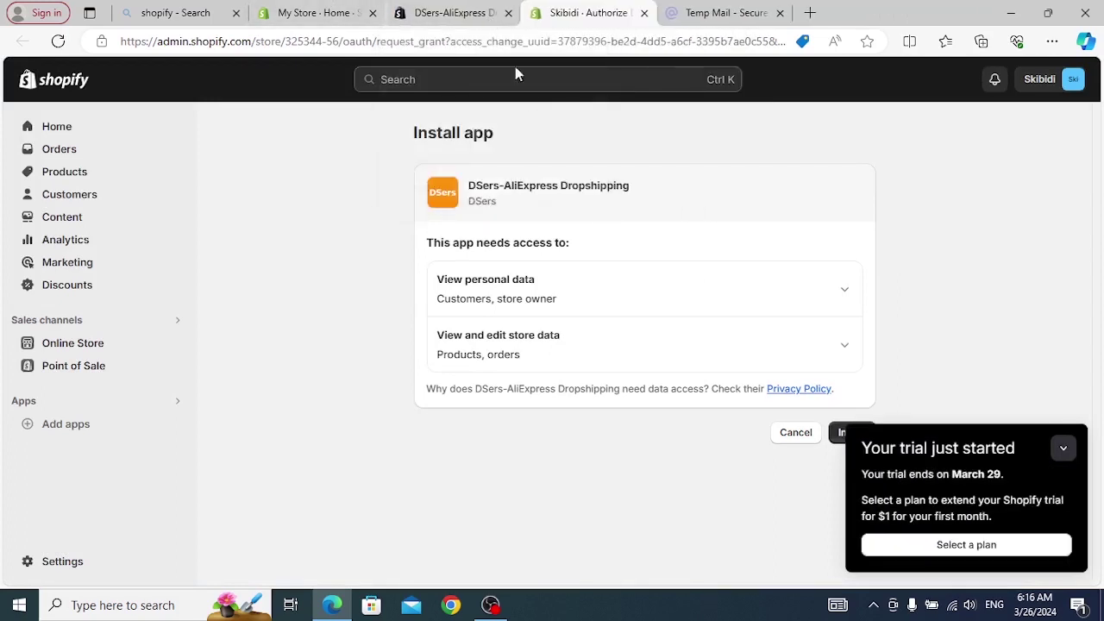
{"action": "left_click", "coordinate": [1073, 450]}
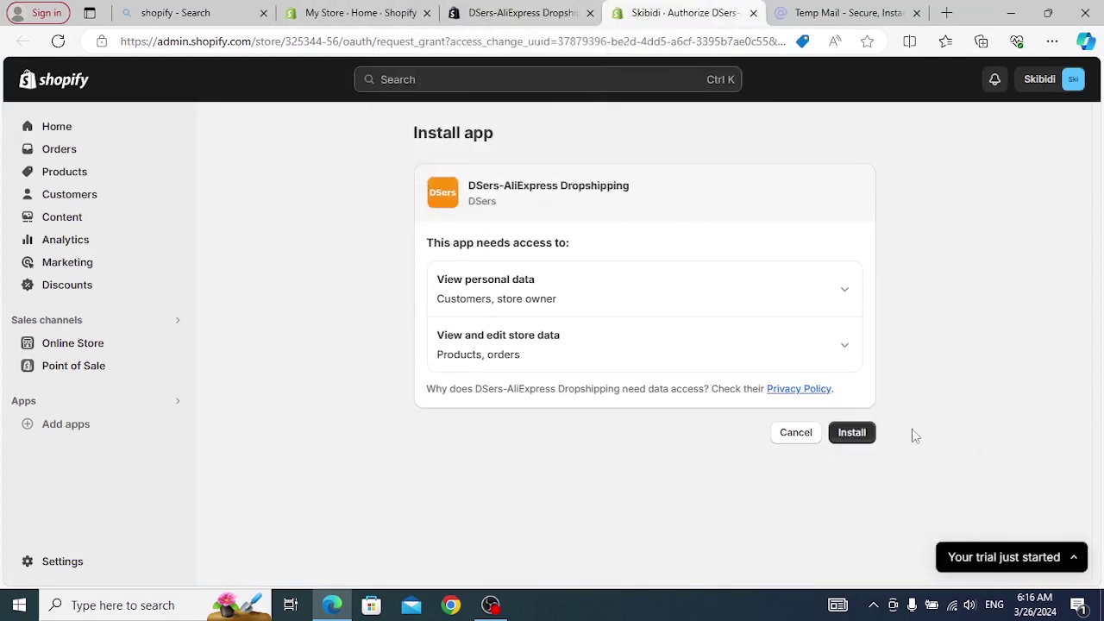
{"action": "left_click", "coordinate": [851, 433]}
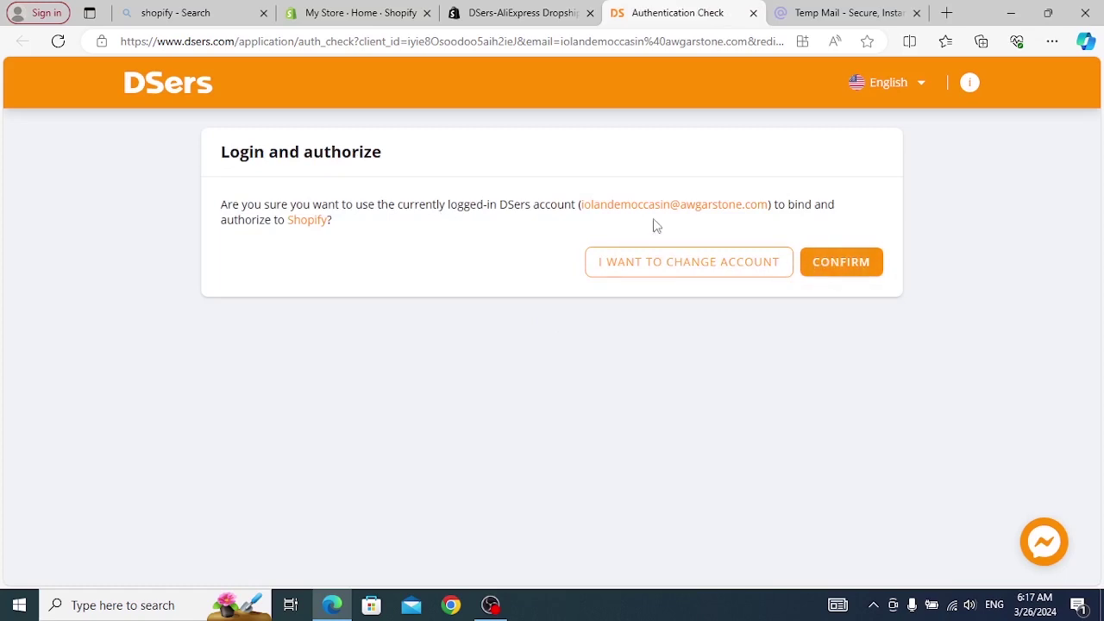
{"action": "left_click_drag", "start_coordinate": [605, 226], "coordinate": [634, 240]}
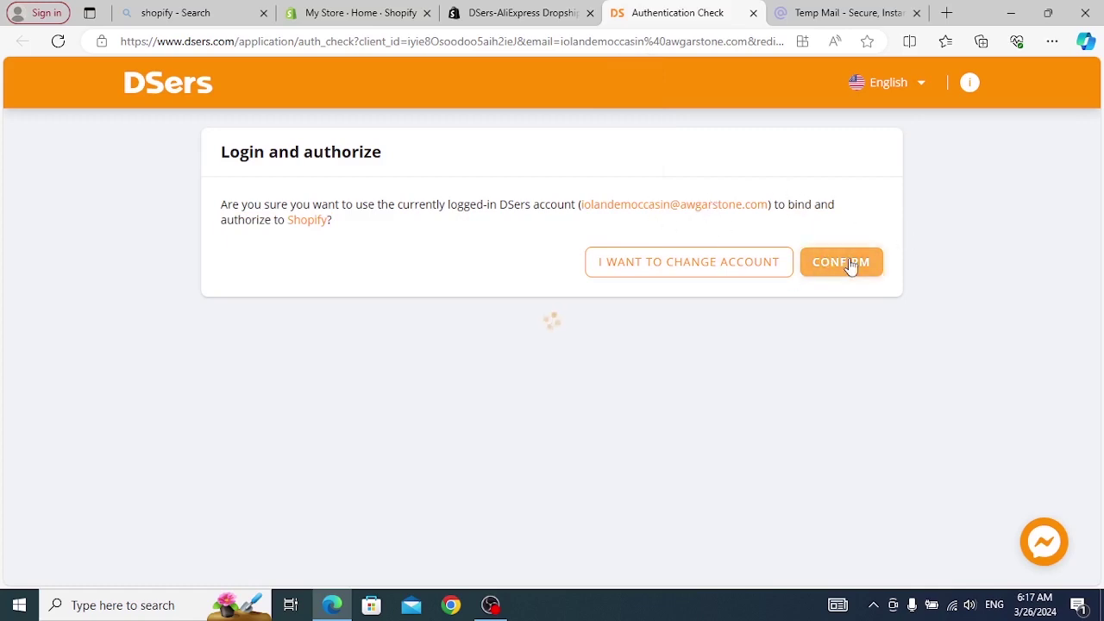
Compare the DSers monthly pricing plans and get started with the free Basic plan
{"action": "scroll", "coordinate": [999, 339], "scroll_direction": "down", "scroll_amount": 2}
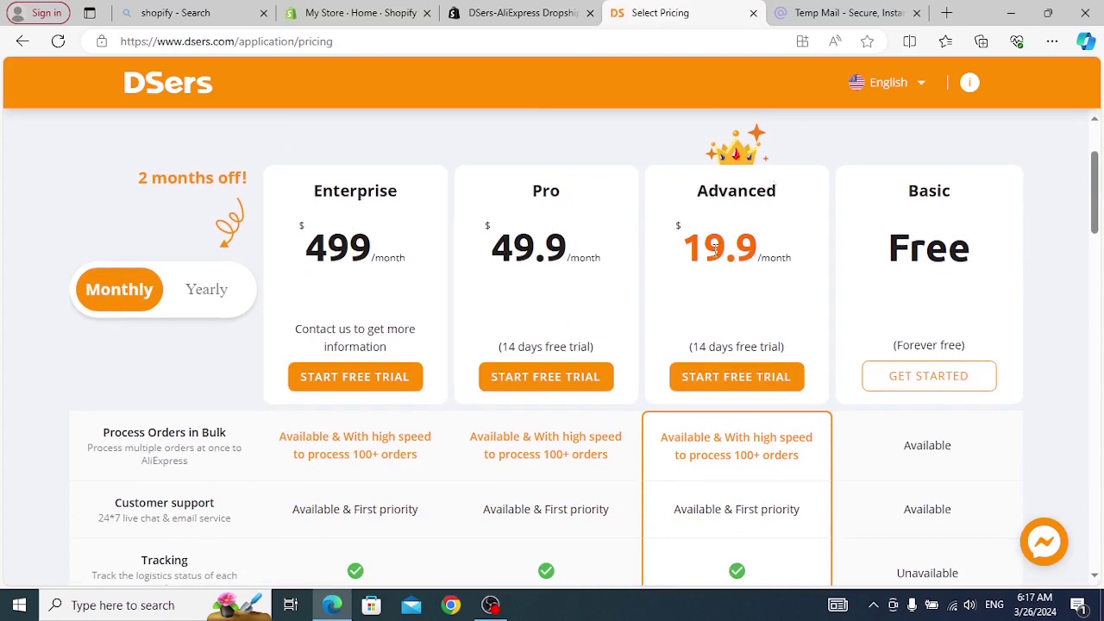
{"action": "scroll", "coordinate": [734, 244], "scroll_direction": "down", "scroll_amount": 2}
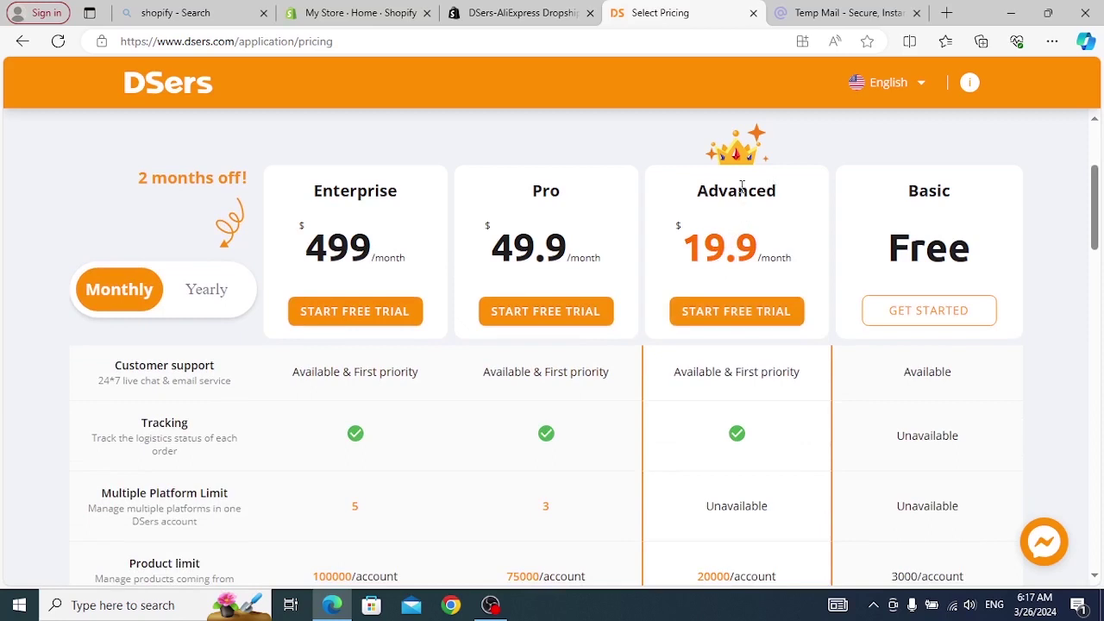
{"action": "left_click", "coordinate": [904, 319]}
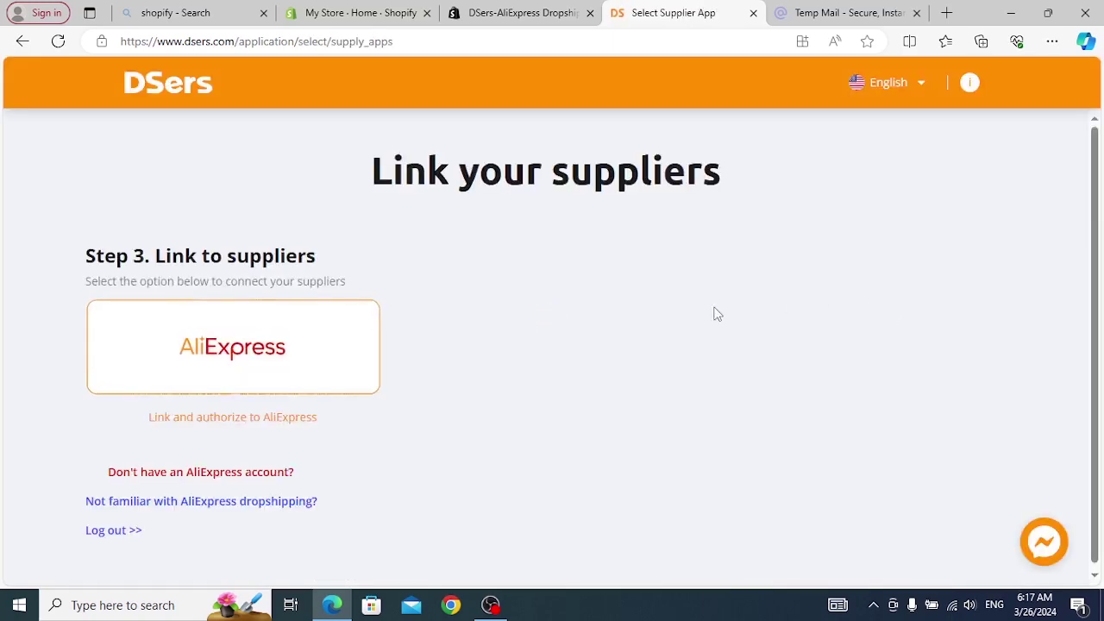
Choose AliExpress as the supplier to link in DSers and start registering a new AliExpress account
{"action": "left_click_drag", "start_coordinate": [175, 253], "coordinate": [322, 257]}
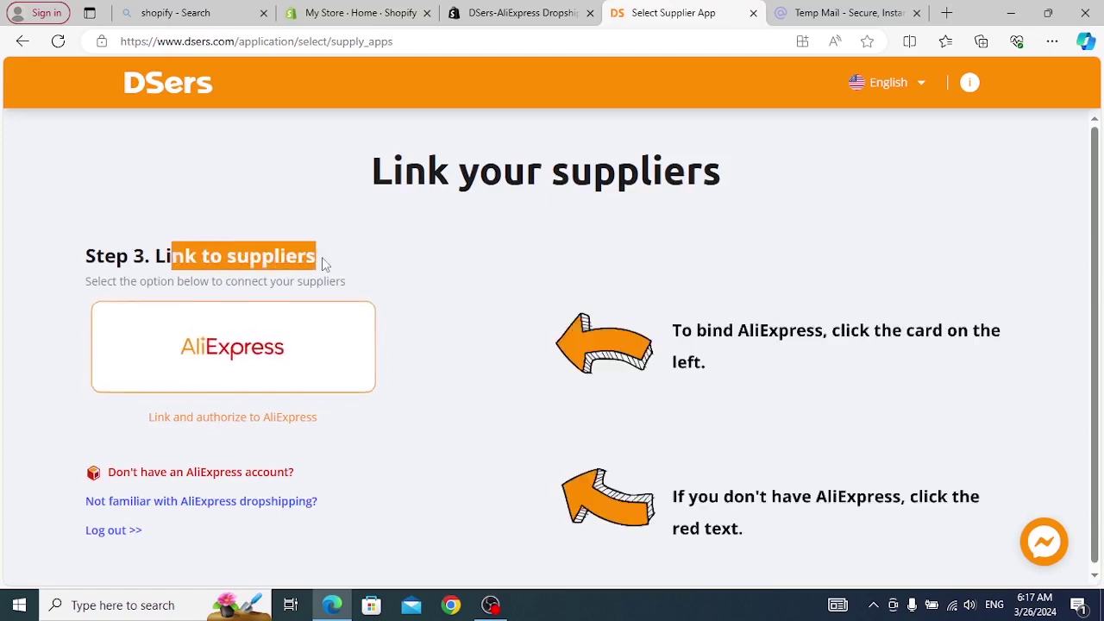
{"action": "left_click", "coordinate": [473, 296]}
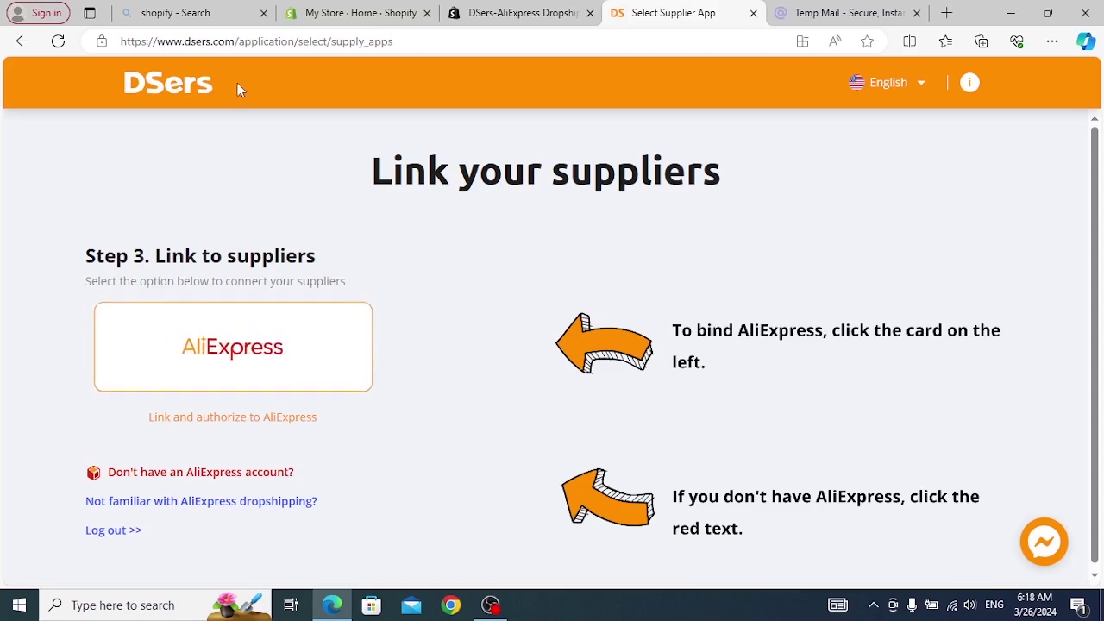
{"action": "left_click", "coordinate": [242, 355]}
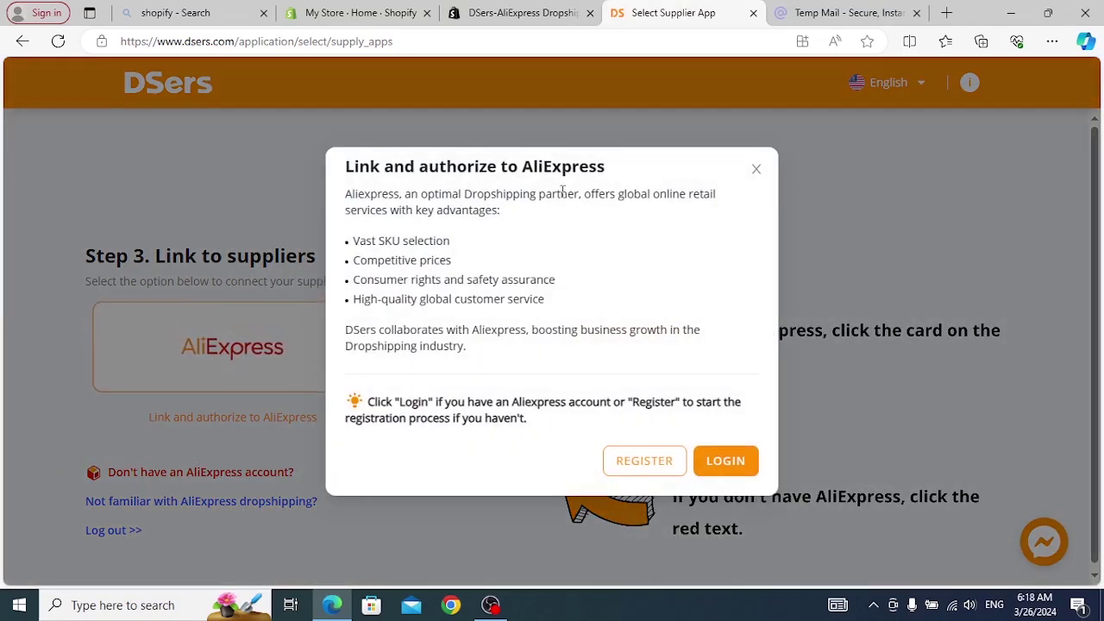
{"action": "left_click_drag", "start_coordinate": [519, 166], "coordinate": [607, 177]}
{"action": "left_click", "coordinate": [643, 460]}
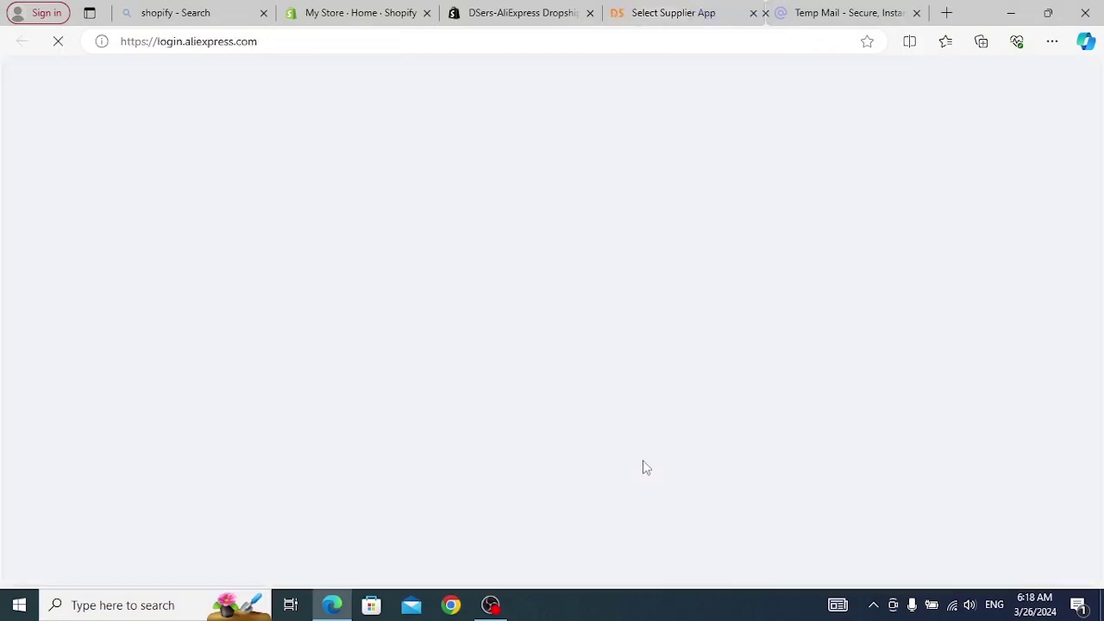
Enter the account email in the AliExpress Register/Sign in form with Ethiopia as the location and continue
{"action": "left_click", "coordinate": [590, 10]}
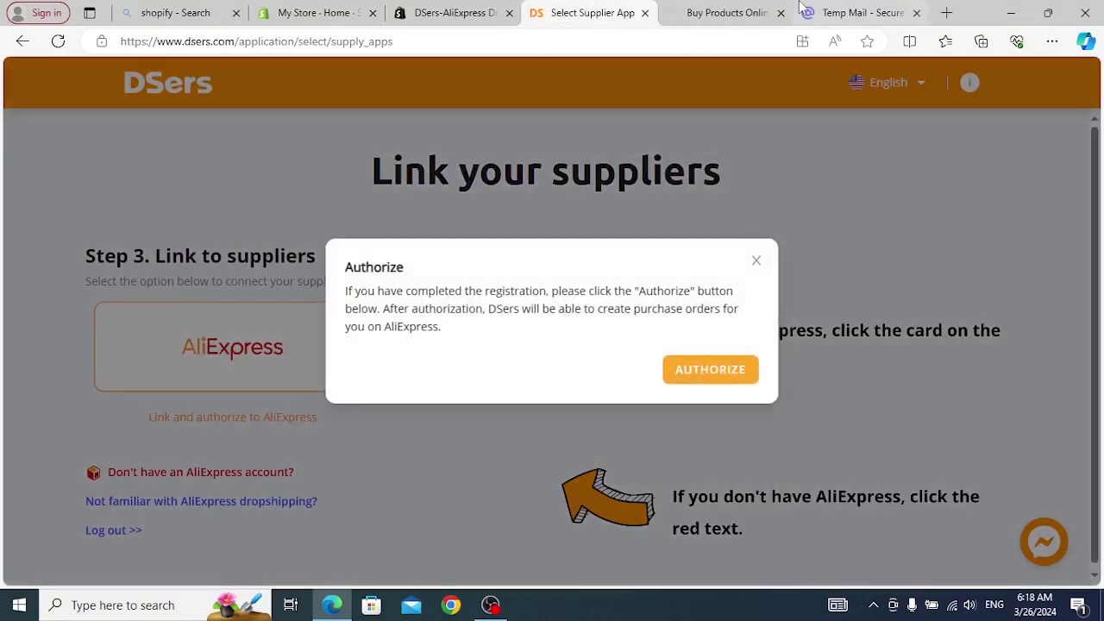
{"action": "left_click", "coordinate": [733, 10]}
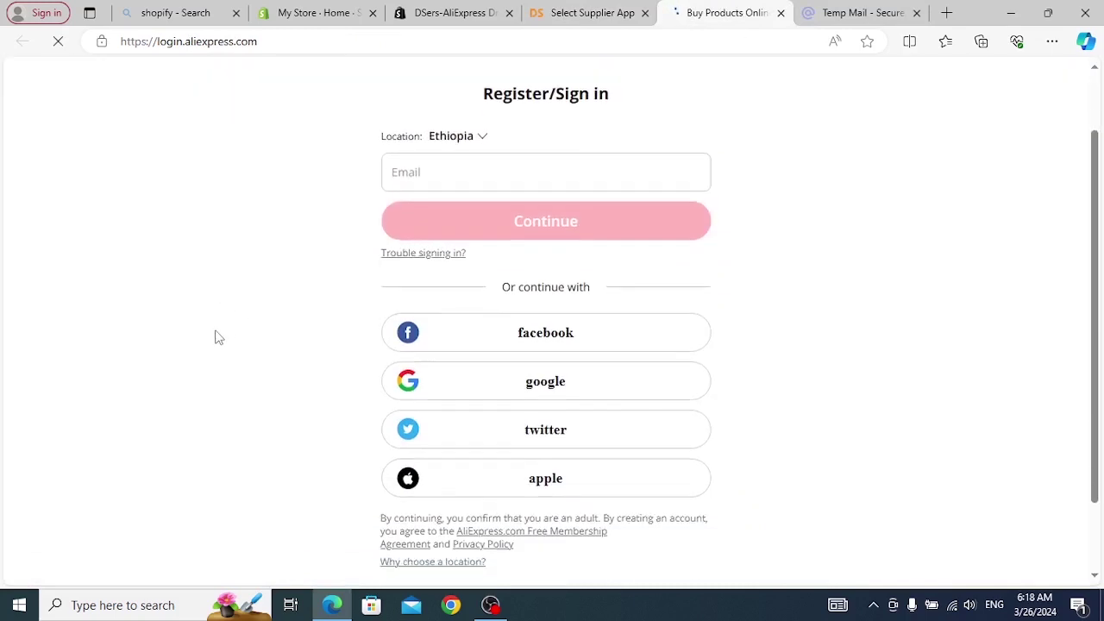
{"action": "left_click", "coordinate": [461, 172]}
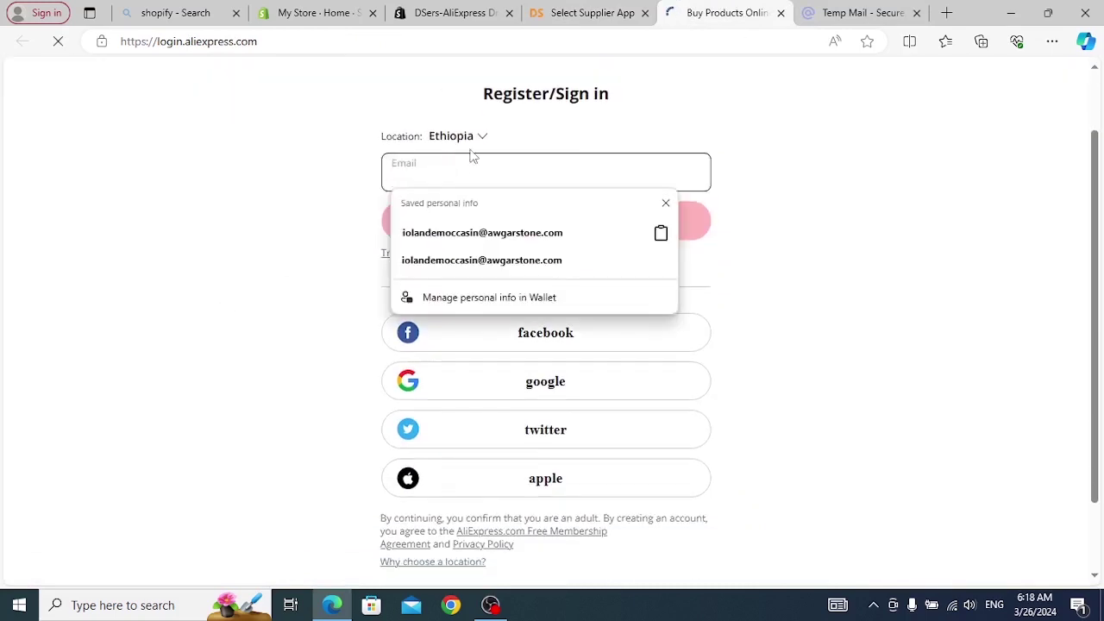
{"action": "left_click", "coordinate": [462, 233]}
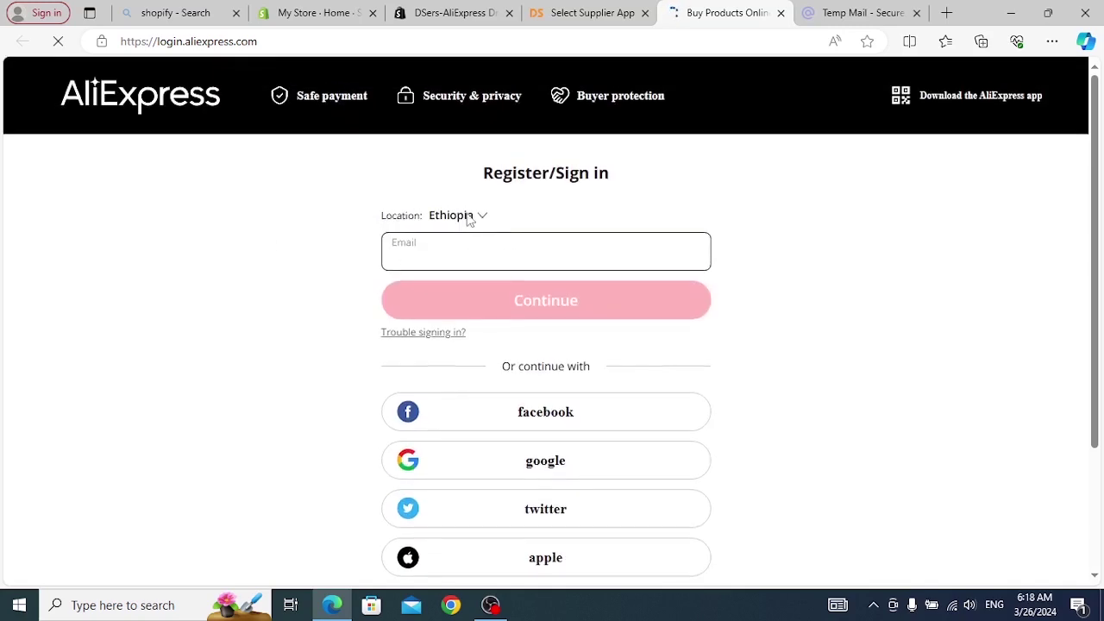
{"action": "left_click", "coordinate": [432, 257]}
{"action": "key", "text": "ctrl+v"}
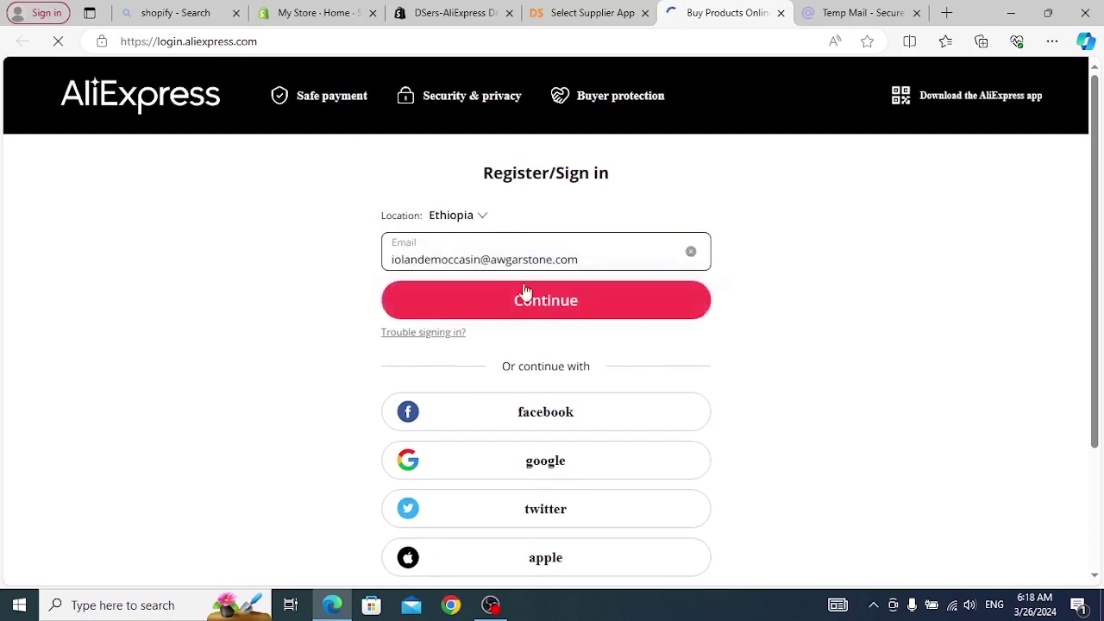
{"action": "left_click", "coordinate": [525, 302]}
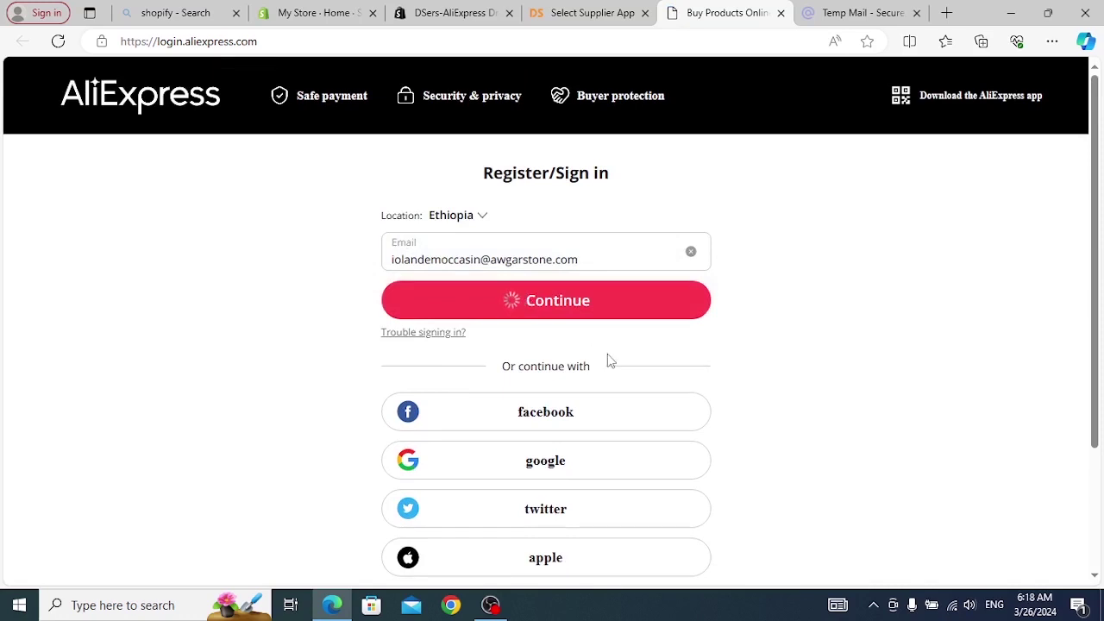
Enter the account password in the AliExpress registration form and submit it
{"action": "left_click", "coordinate": [534, 301]}
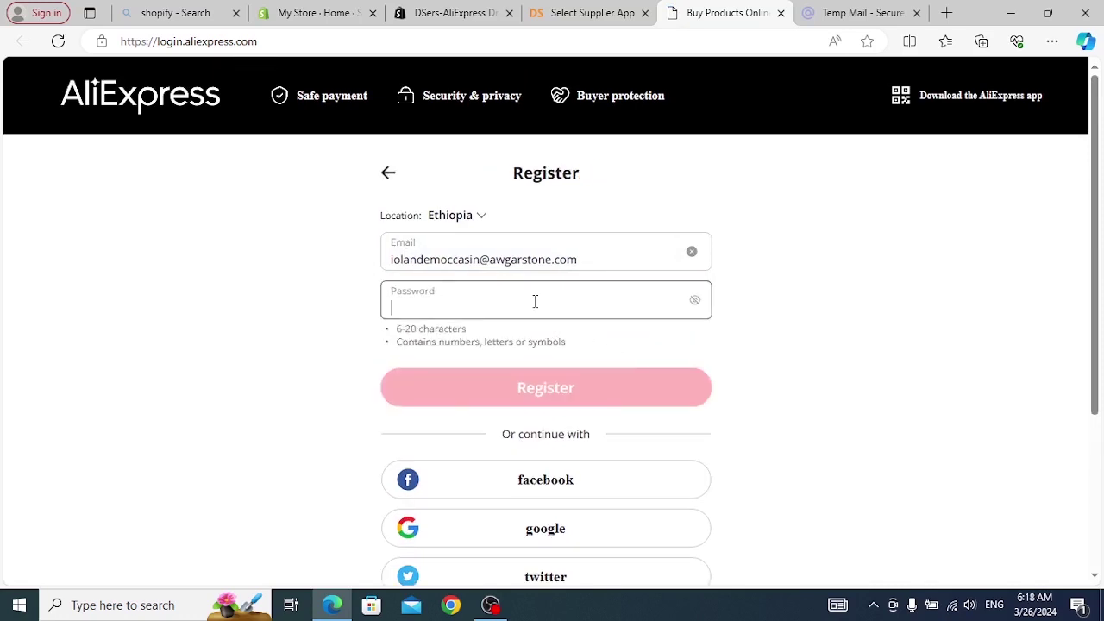
{"action": "key", "text": "ctrl+v"}
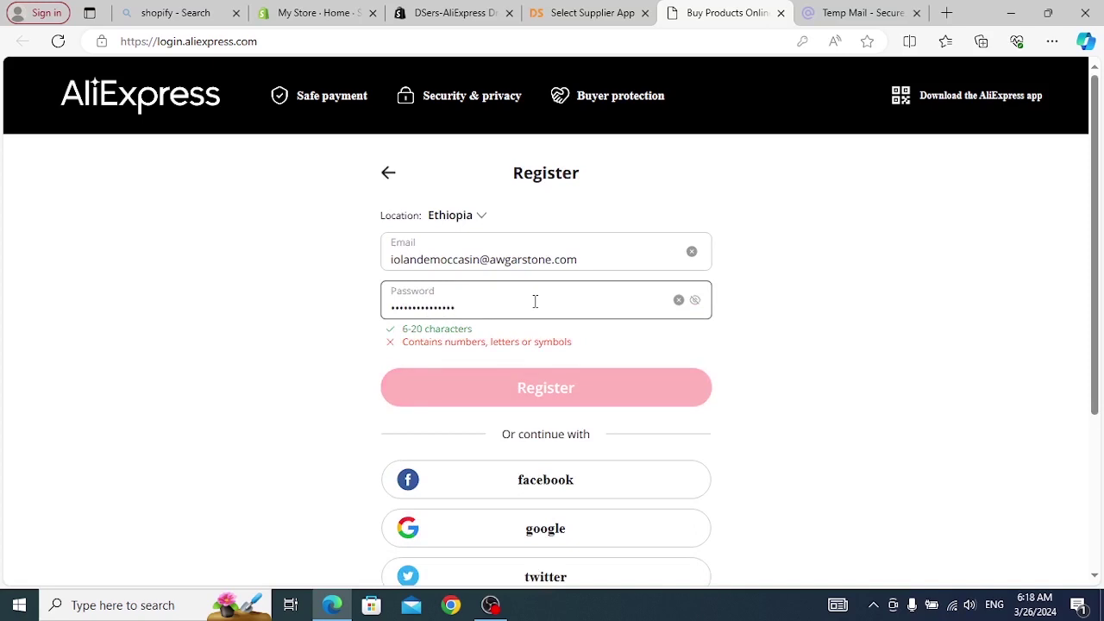
{"action": "key", "text": "BackSpace"}
{"action": "key", "text": "BackSpace"}
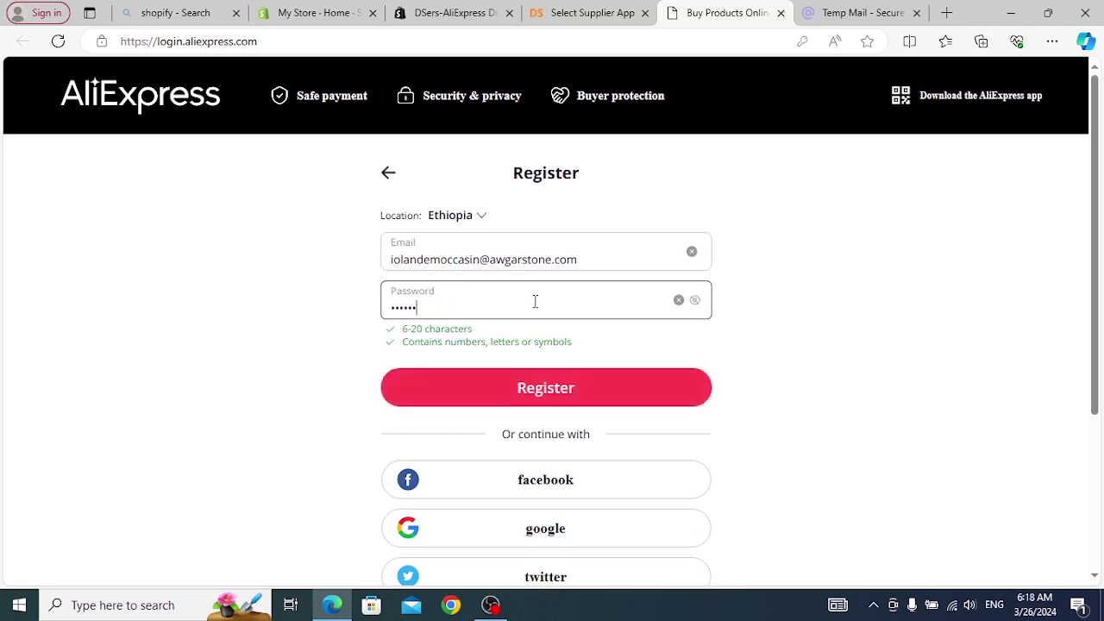
{"action": "key", "text": "Return"}
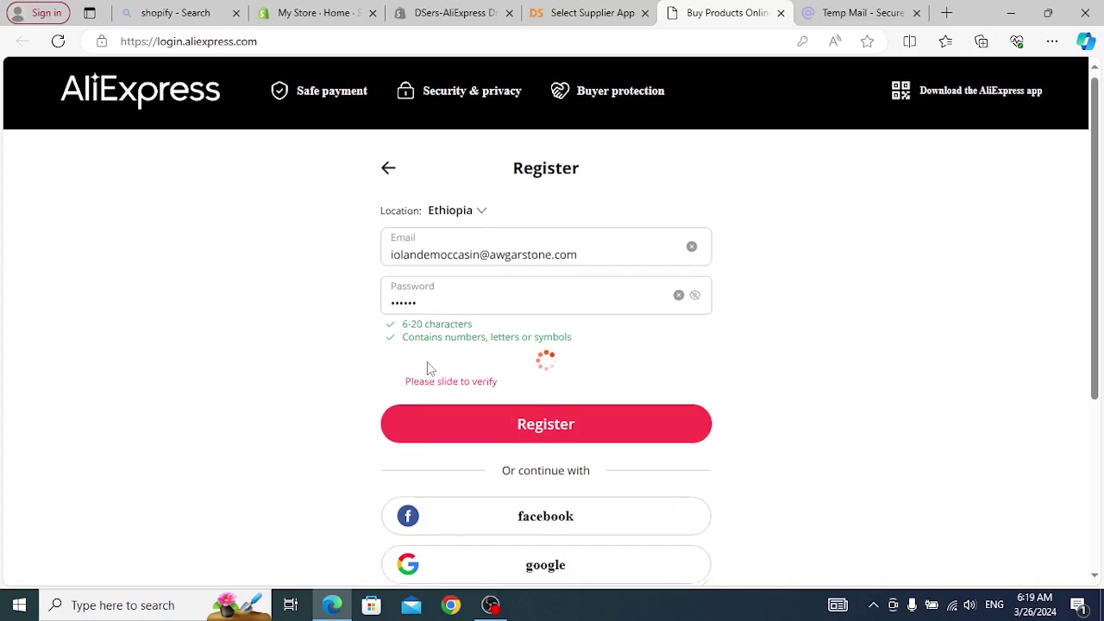
Complete the slider verification for the AliExpress registration and accept the browser's offer to save the password
{"action": "scroll", "coordinate": [665, 334], "scroll_direction": "down", "scroll_amount": 1}
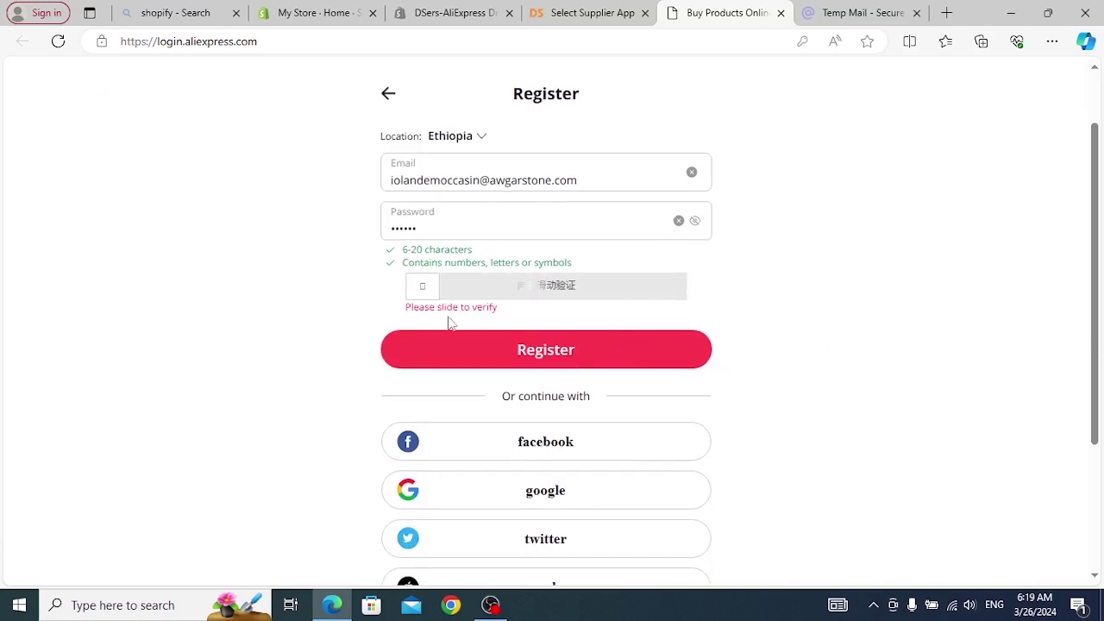
{"action": "left_click_drag", "start_coordinate": [425, 289], "coordinate": [731, 325]}
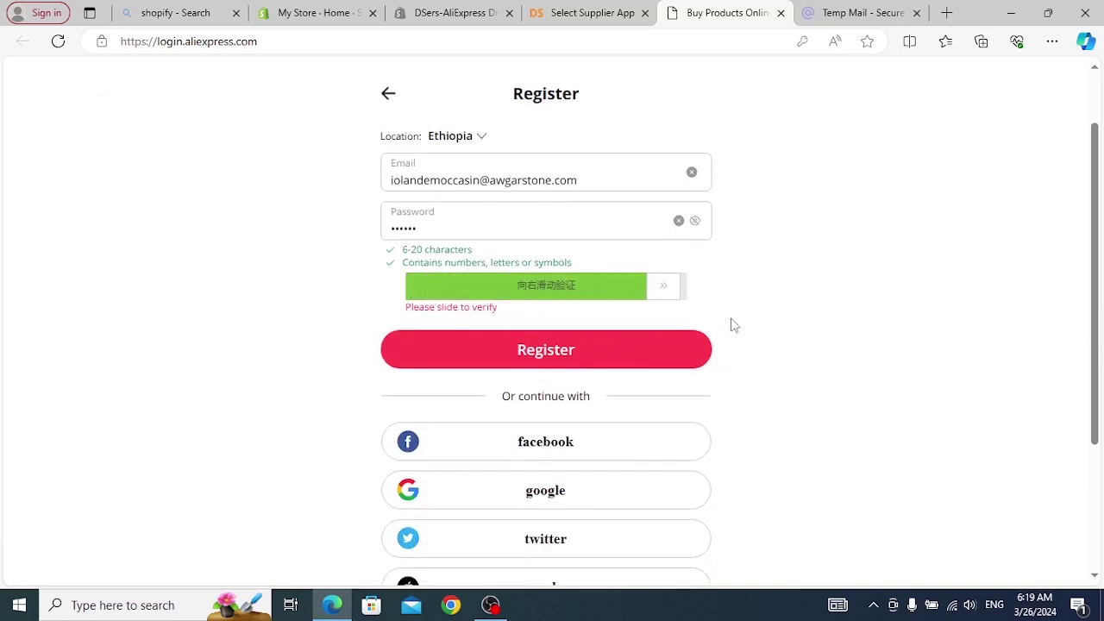
{"action": "left_click_drag", "start_coordinate": [1102, 328], "coordinate": [1092, 313]}
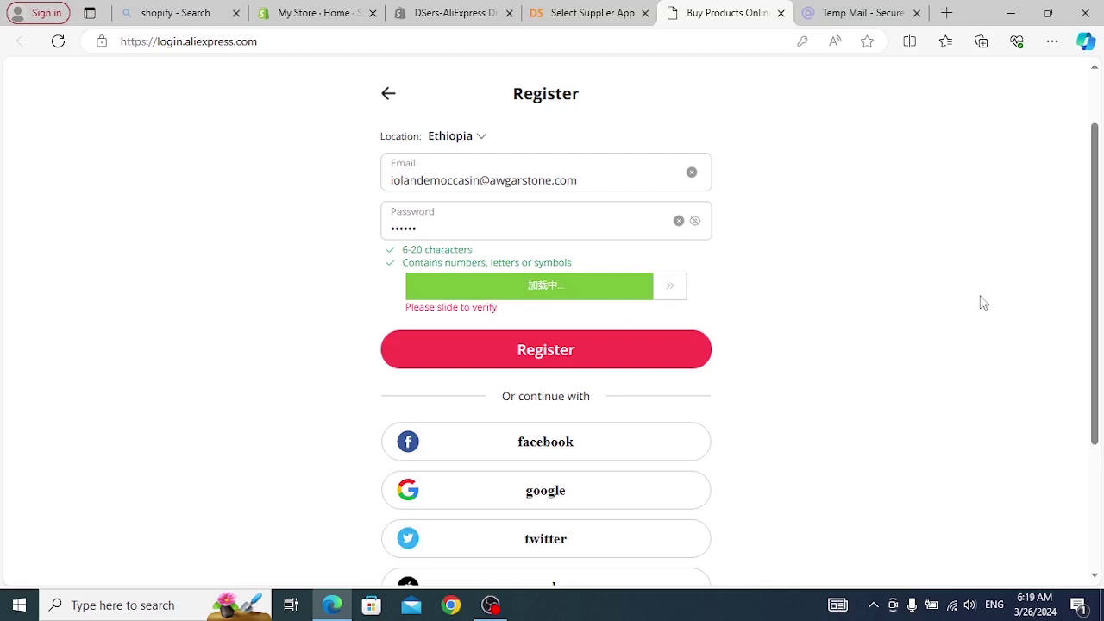
{"action": "left_click", "coordinate": [597, 309]}
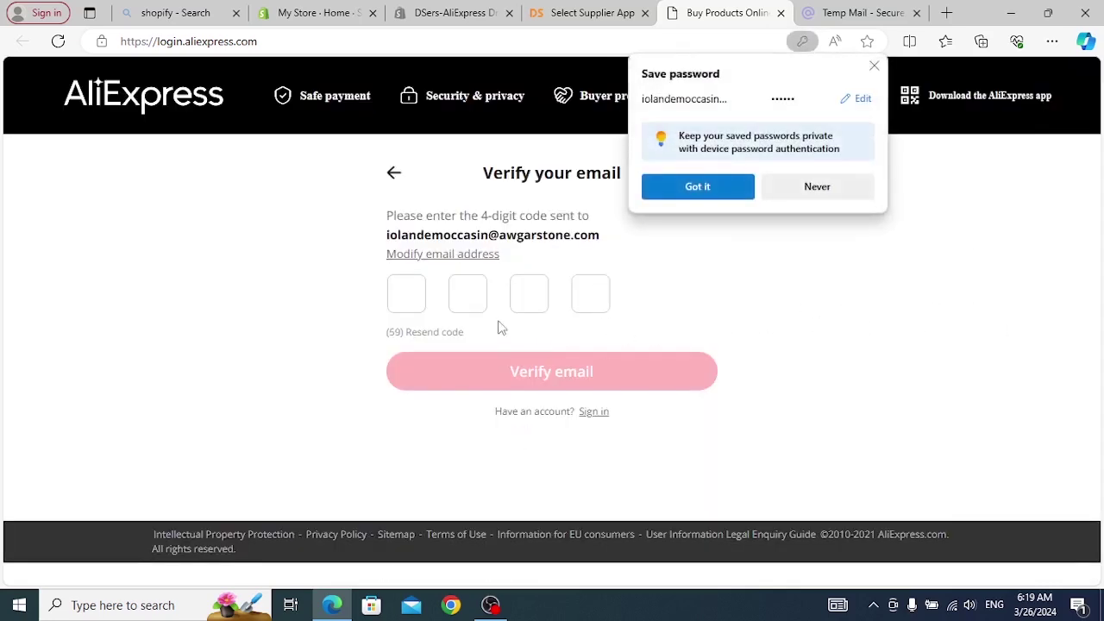
{"action": "left_click", "coordinate": [704, 192]}
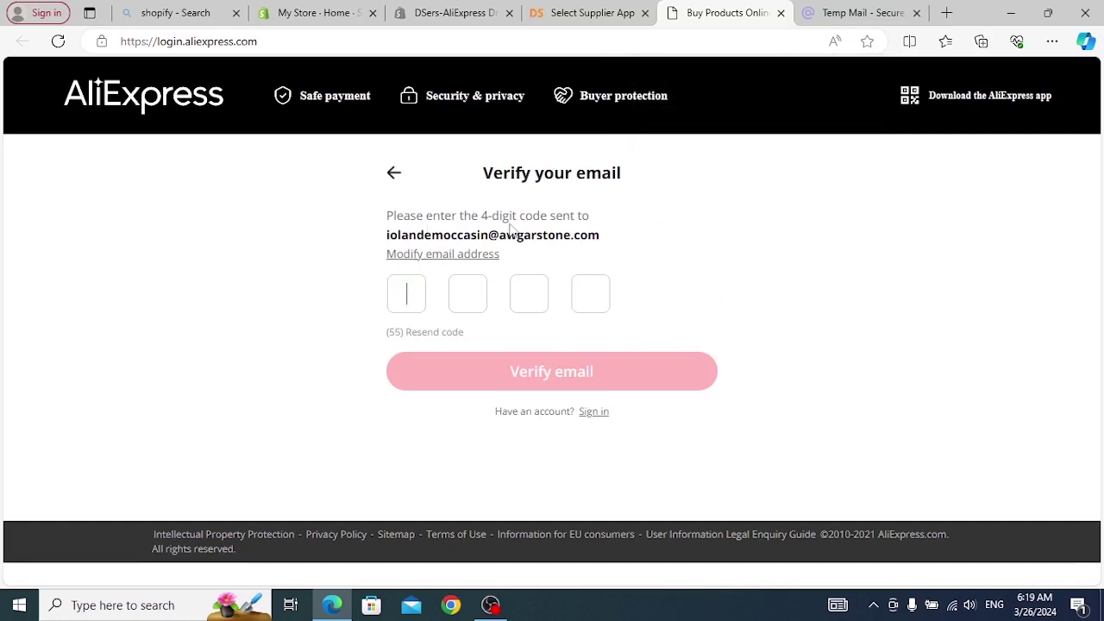
Refresh the temporary mail inbox, open the AliExpress verification message and select the verification code
{"action": "left_click", "coordinate": [841, 13]}
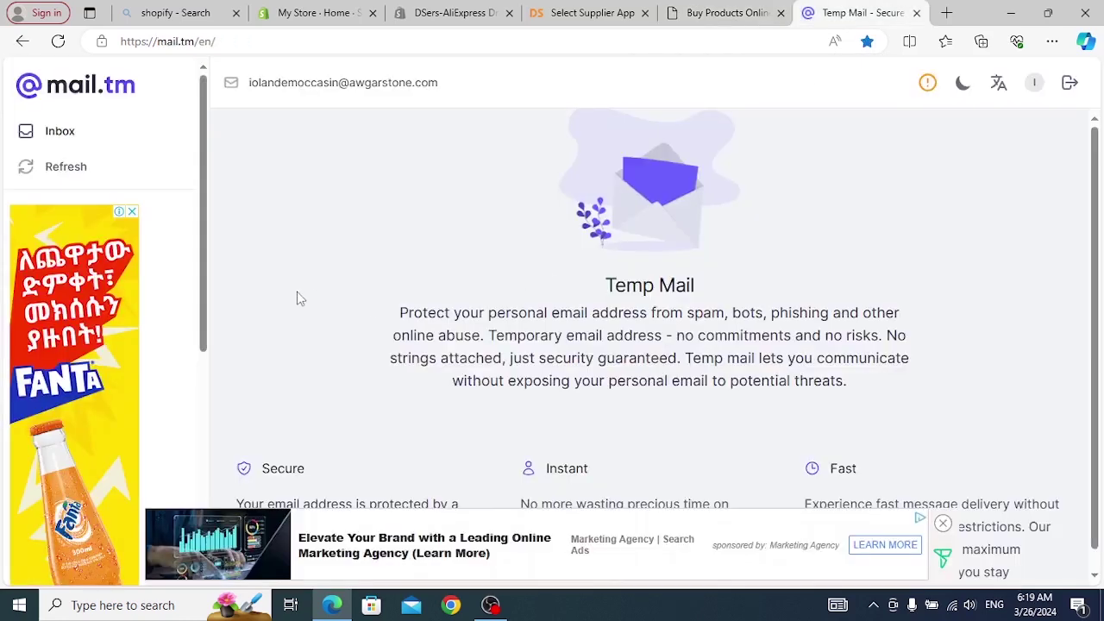
{"action": "left_click", "coordinate": [62, 167]}
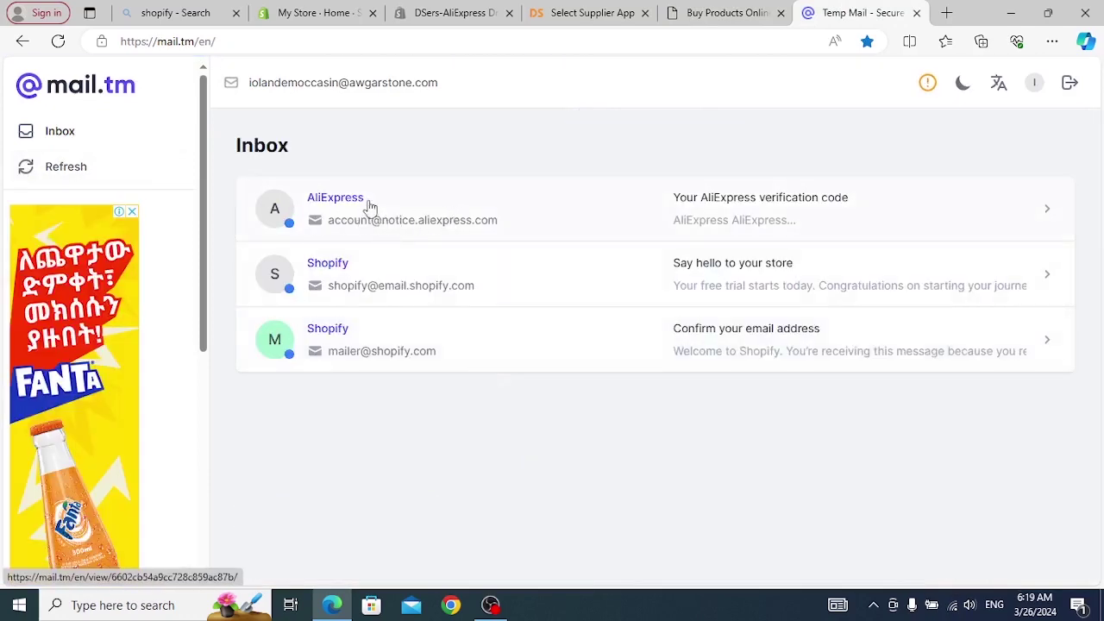
{"action": "left_click", "coordinate": [730, 212]}
{"action": "left_click", "coordinate": [475, 227]}
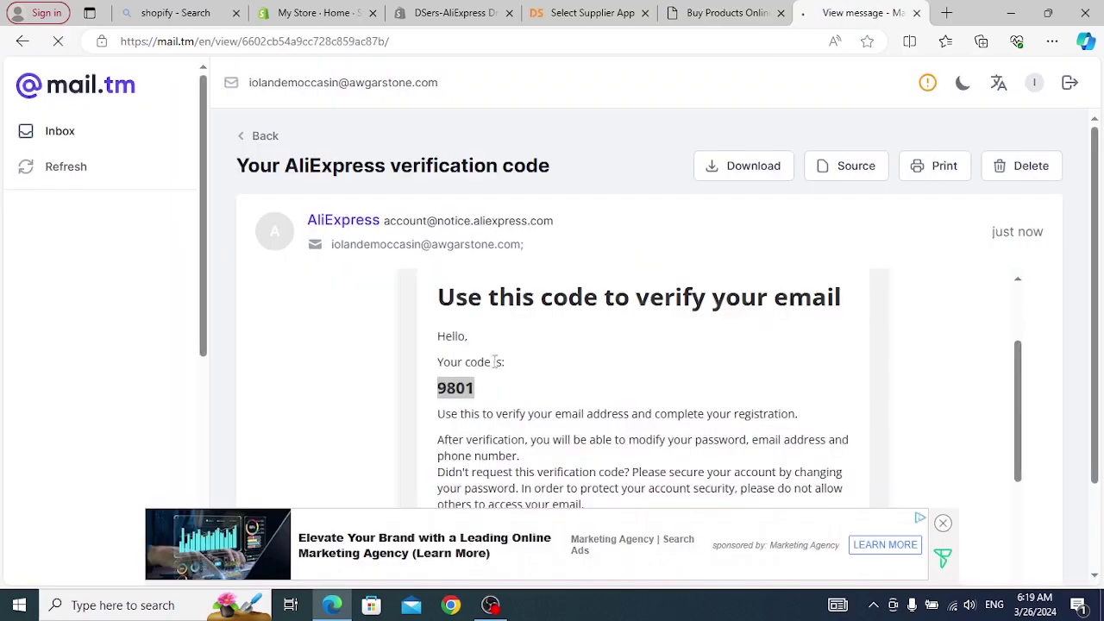
{"action": "double_click", "coordinate": [456, 389]}
Enter the emailed verification code on the AliExpress page and verify the email
{"action": "left_click", "coordinate": [716, 12]}
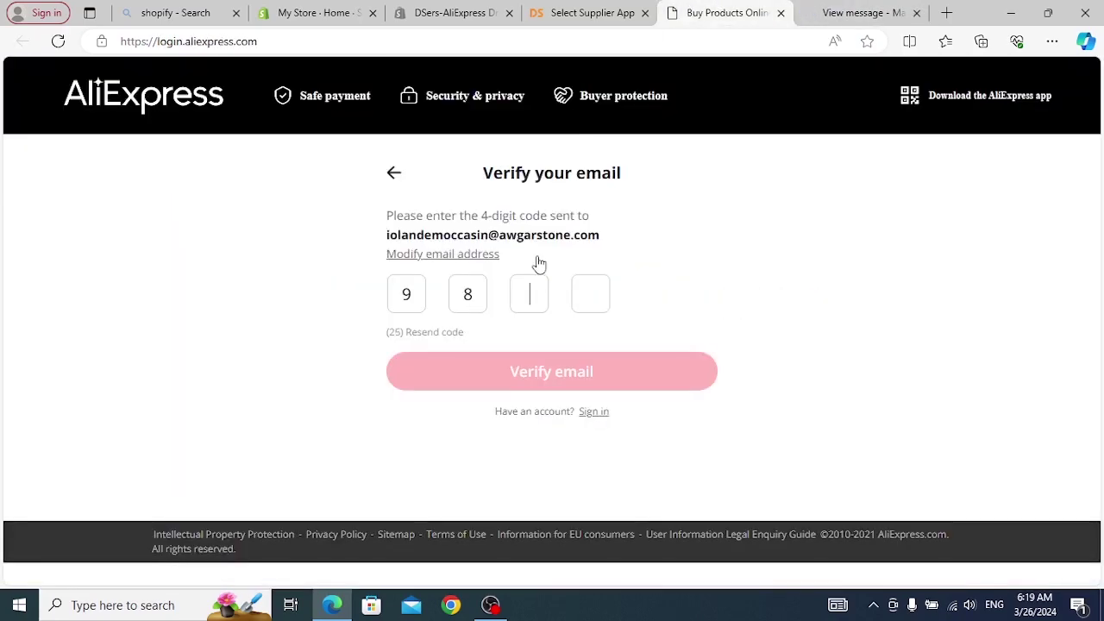
{"action": "type", "text": "1"}
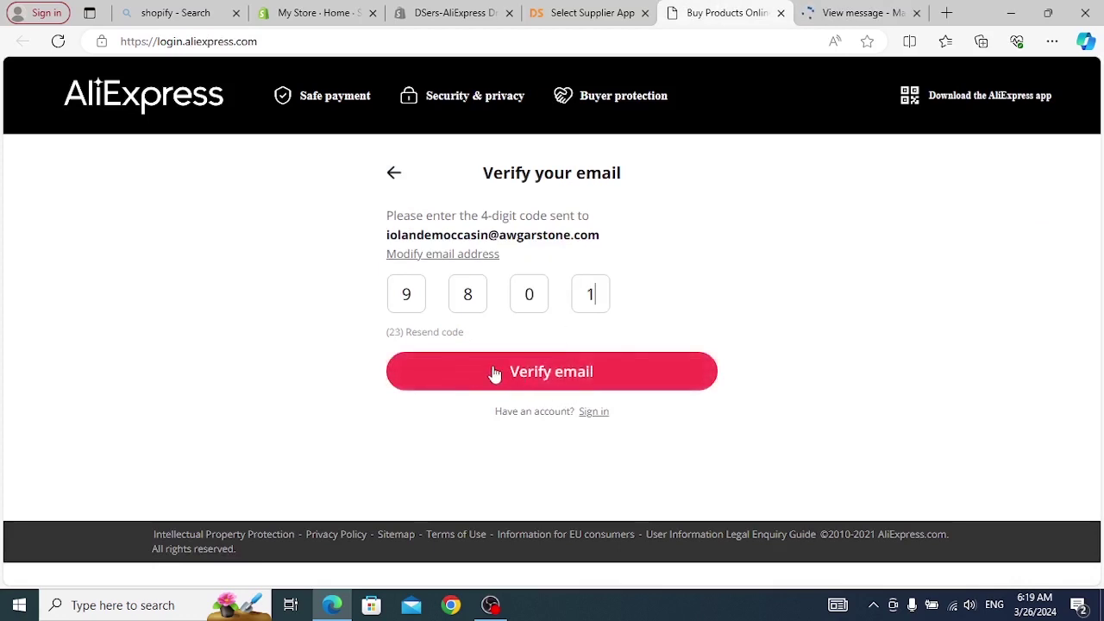
{"action": "left_click", "coordinate": [491, 382]}
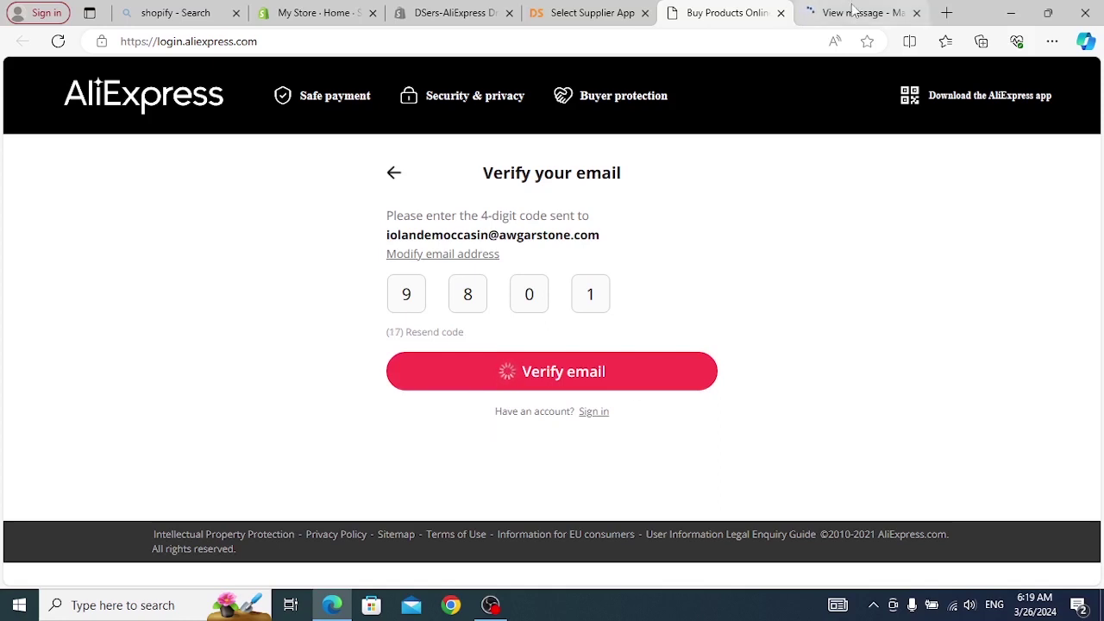
{"action": "mouse_move", "coordinate": [853, 7]}
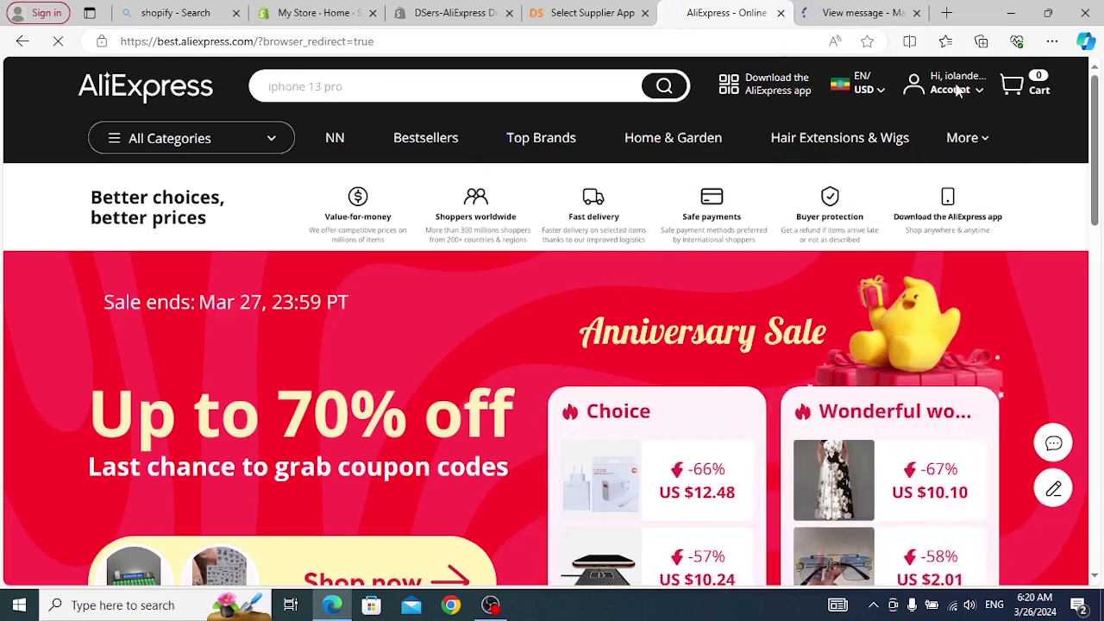
{"action": "mouse_move", "coordinate": [957, 90]}
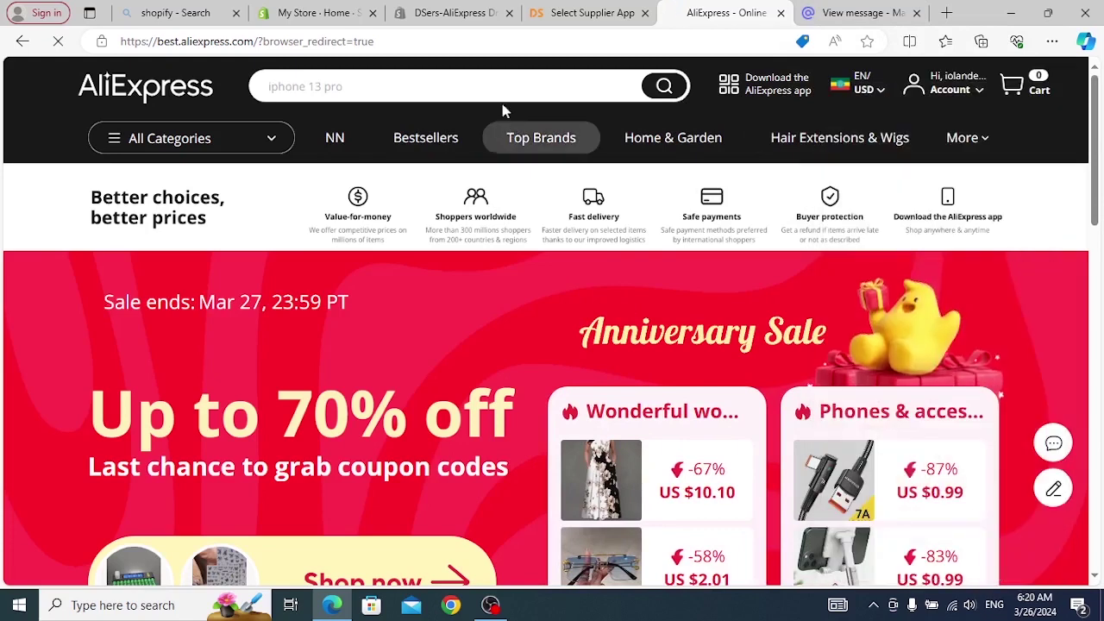
Start the AliExpress authorization in DSers and dismiss the Anniversary Sale popup on the AliExpress page
{"action": "left_click", "coordinate": [571, 9]}
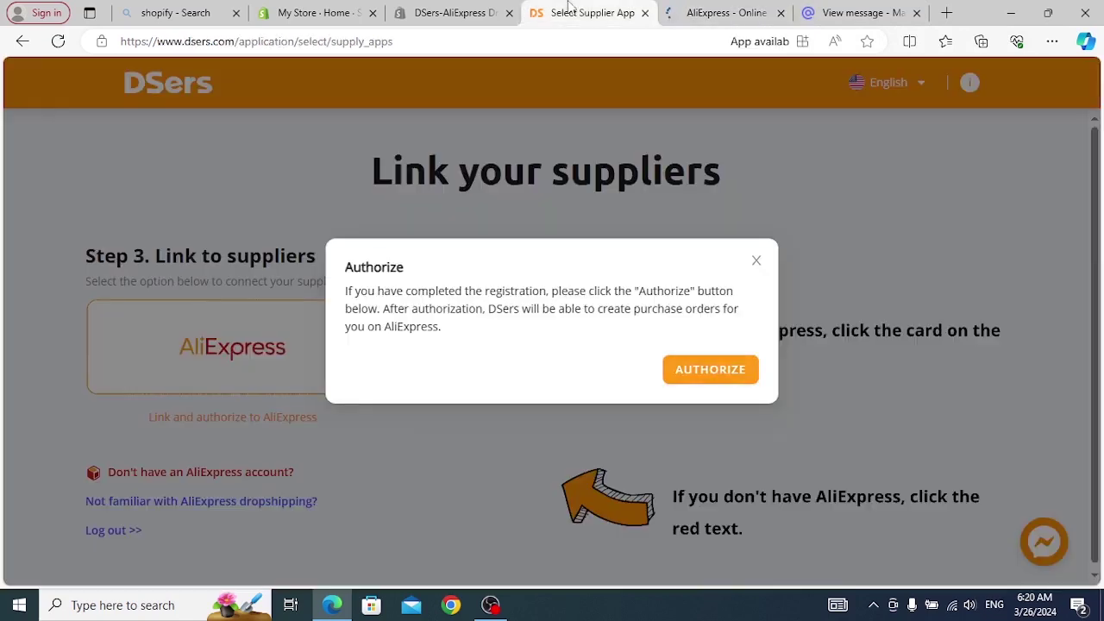
{"action": "left_click", "coordinate": [704, 371]}
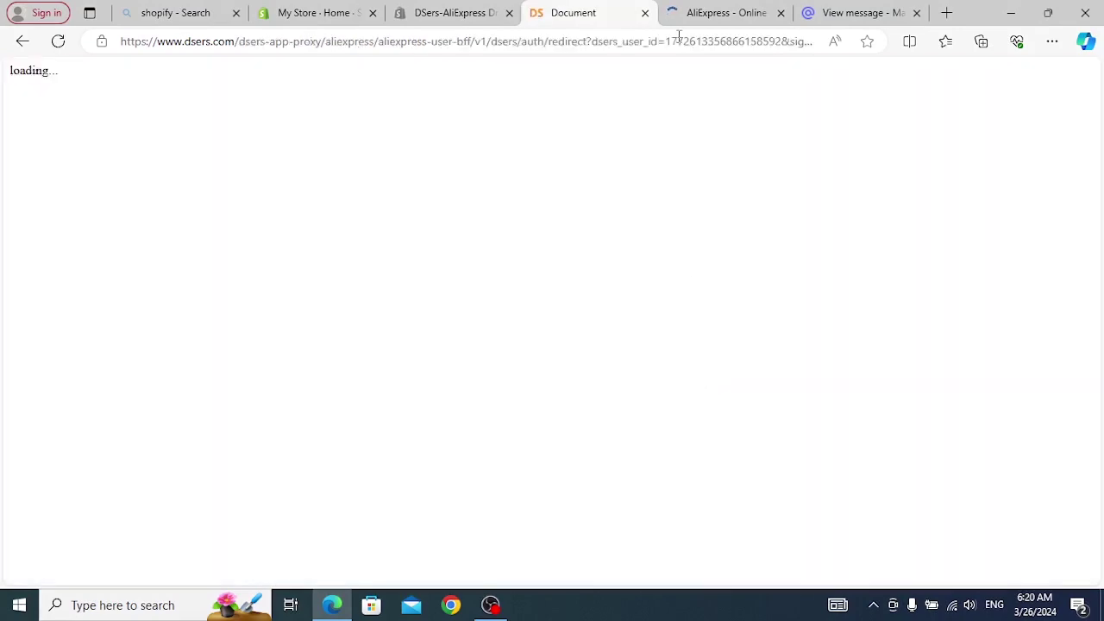
{"action": "left_click", "coordinate": [701, 9]}
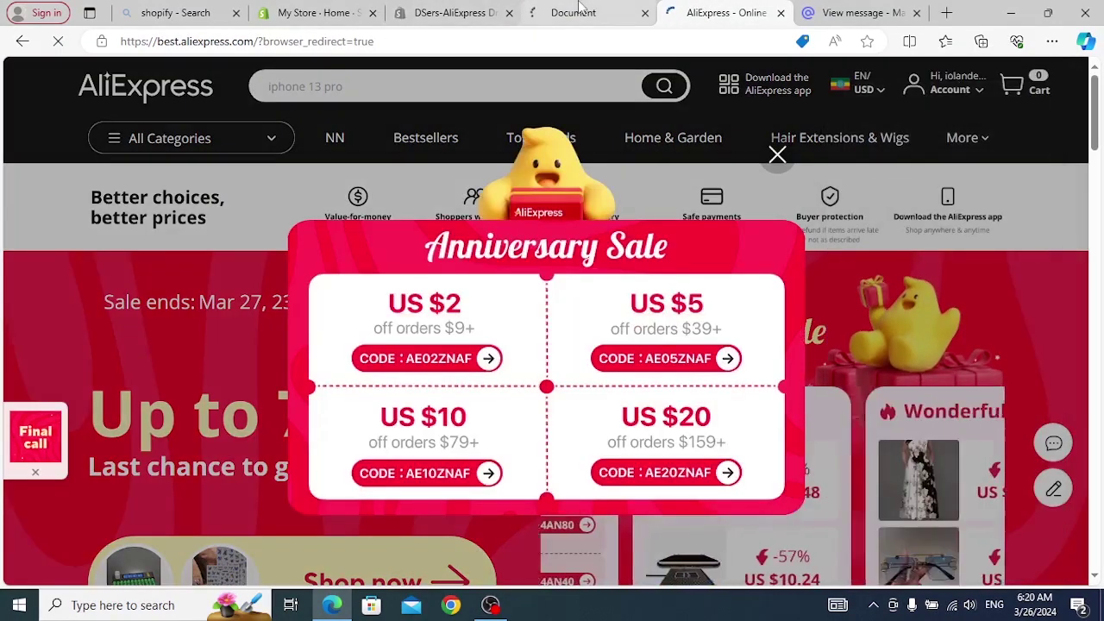
{"action": "left_click", "coordinate": [580, 9]}
{"action": "left_click", "coordinate": [700, 9]}
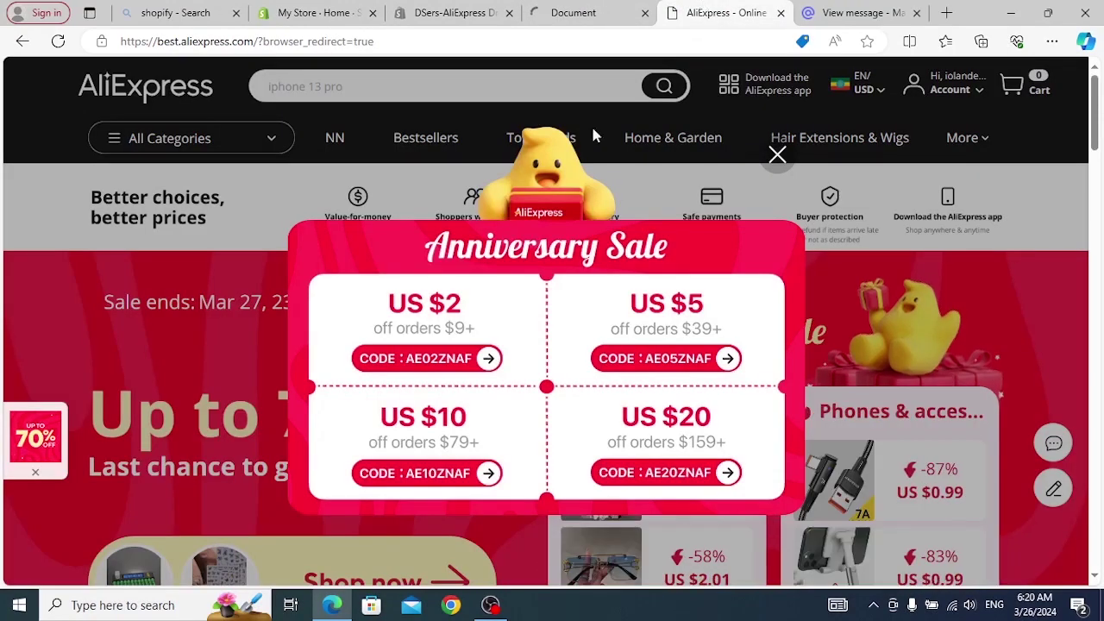
{"action": "left_click", "coordinate": [778, 154]}
{"action": "left_click", "coordinate": [577, 15]}
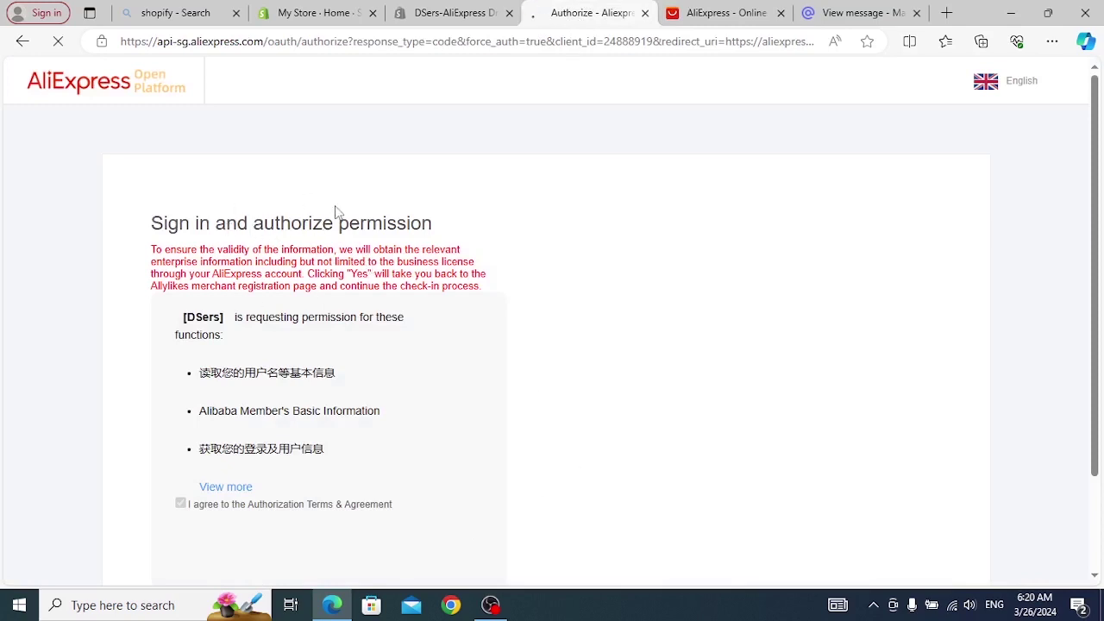
Review the signed-in AliExpress account on the authorization page and request access for DSers with it
{"action": "scroll", "coordinate": [338, 233], "scroll_direction": "down", "scroll_amount": 2}
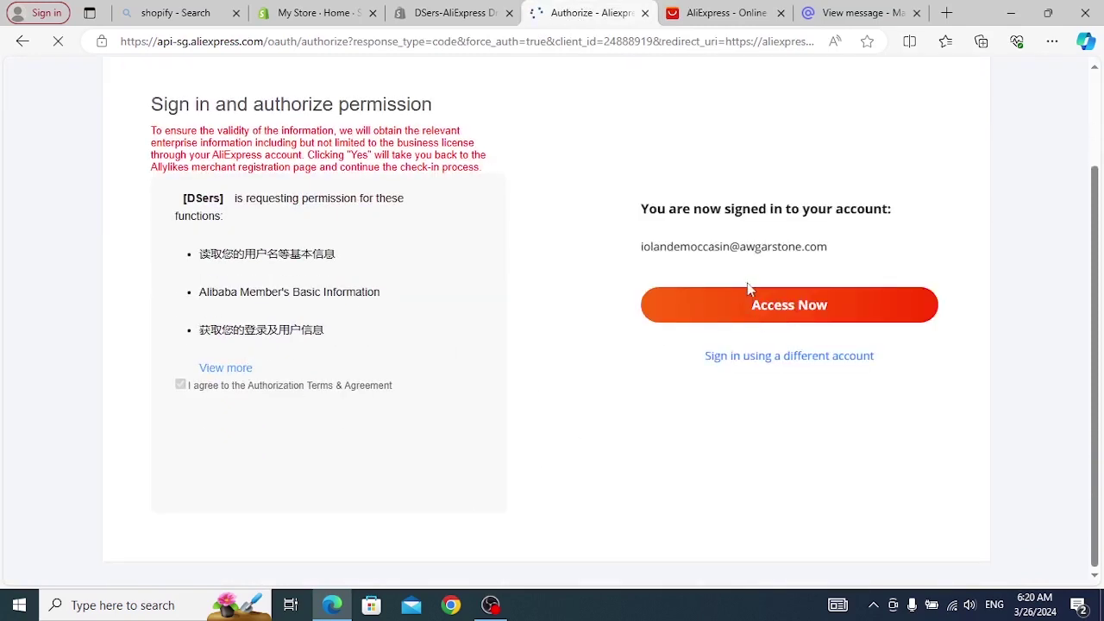
{"action": "left_click_drag", "start_coordinate": [640, 254], "coordinate": [855, 290]}
{"action": "left_click", "coordinate": [860, 287]}
{"action": "left_click", "coordinate": [793, 308]}
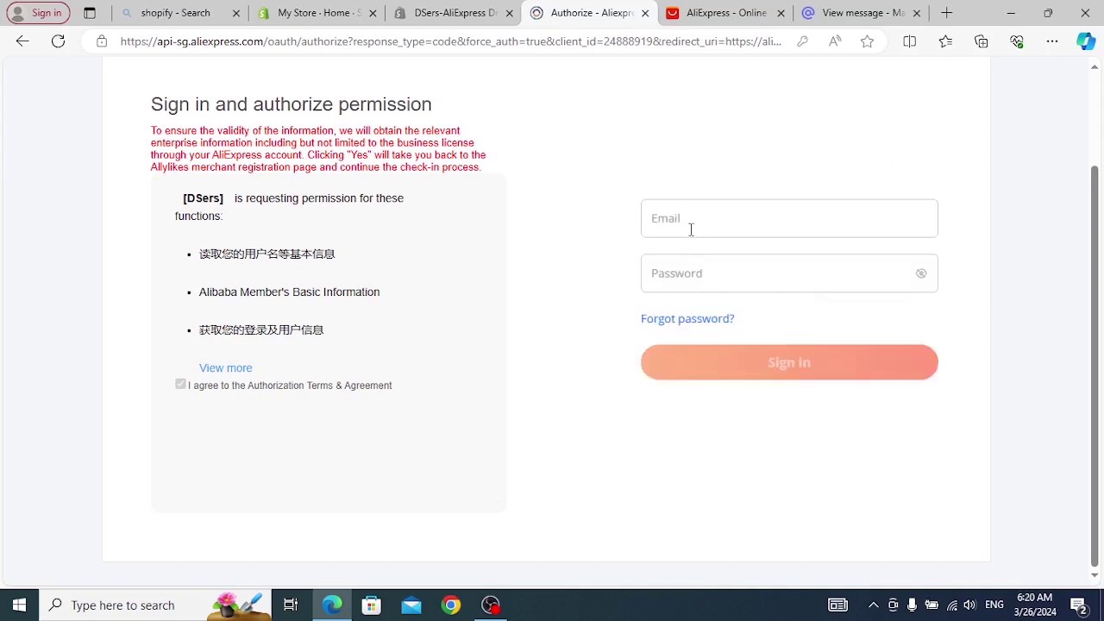
Sign in on the AliExpress authorization page with the saved account's e-mail, clearing and re-entering the account password
{"action": "left_click", "coordinate": [690, 225]}
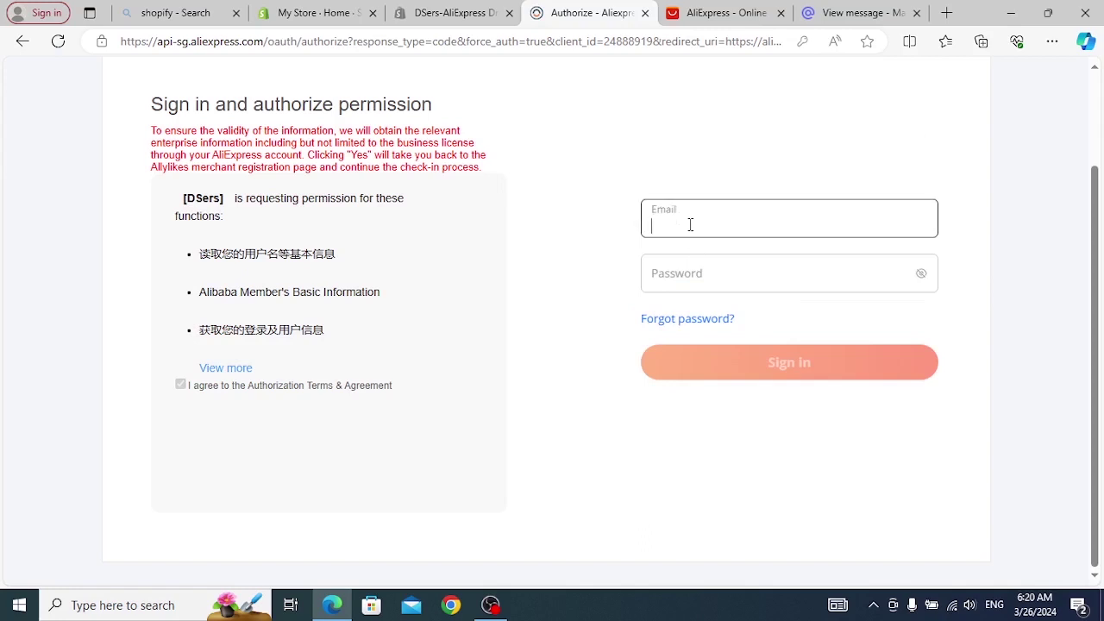
{"action": "left_click", "coordinate": [687, 227]}
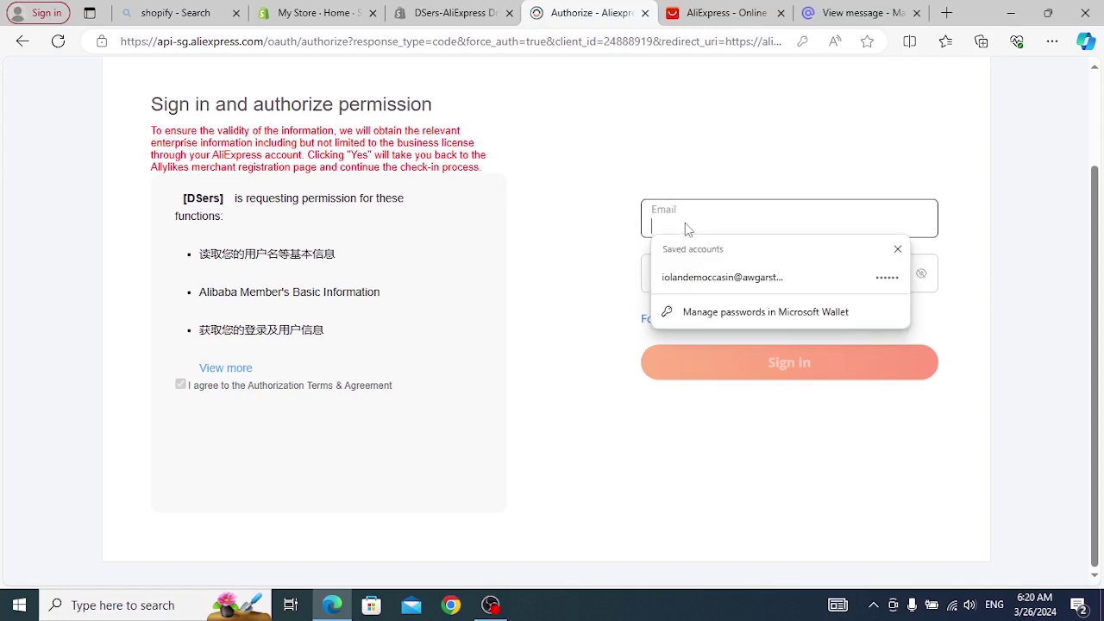
{"action": "left_click", "coordinate": [723, 277]}
{"action": "left_click", "coordinate": [710, 281]}
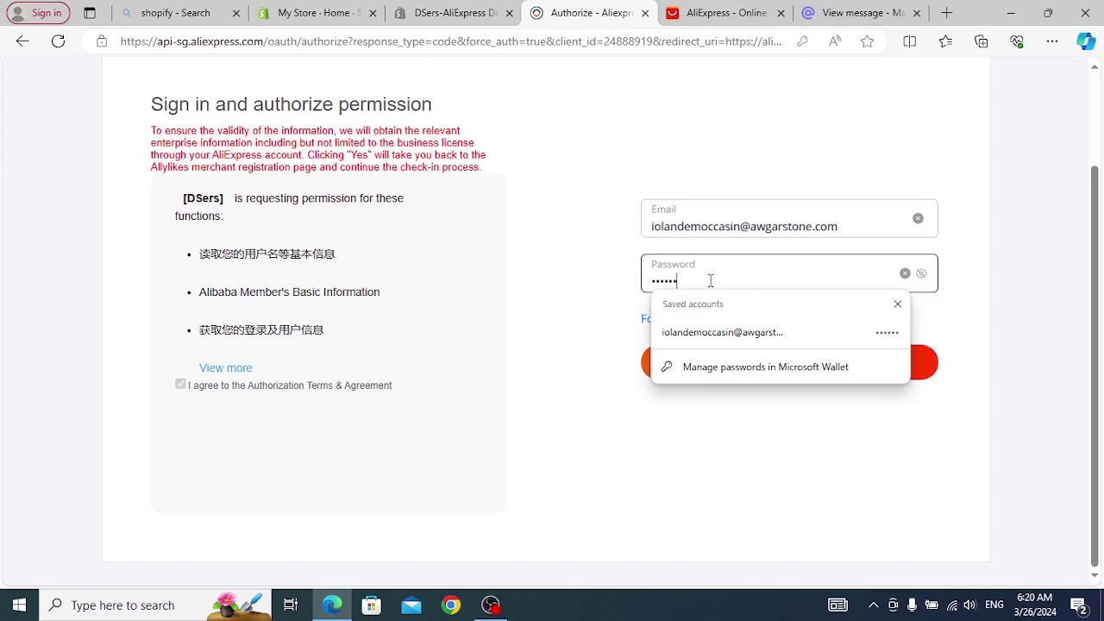
{"action": "left_click", "coordinate": [636, 271]}
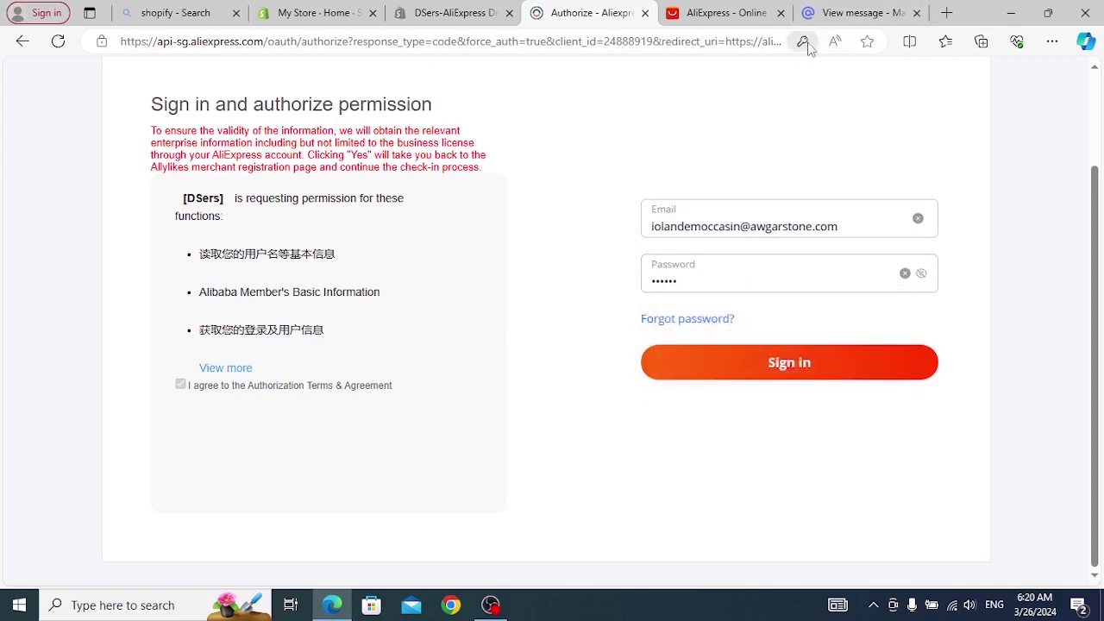
{"action": "left_click", "coordinate": [903, 274]}
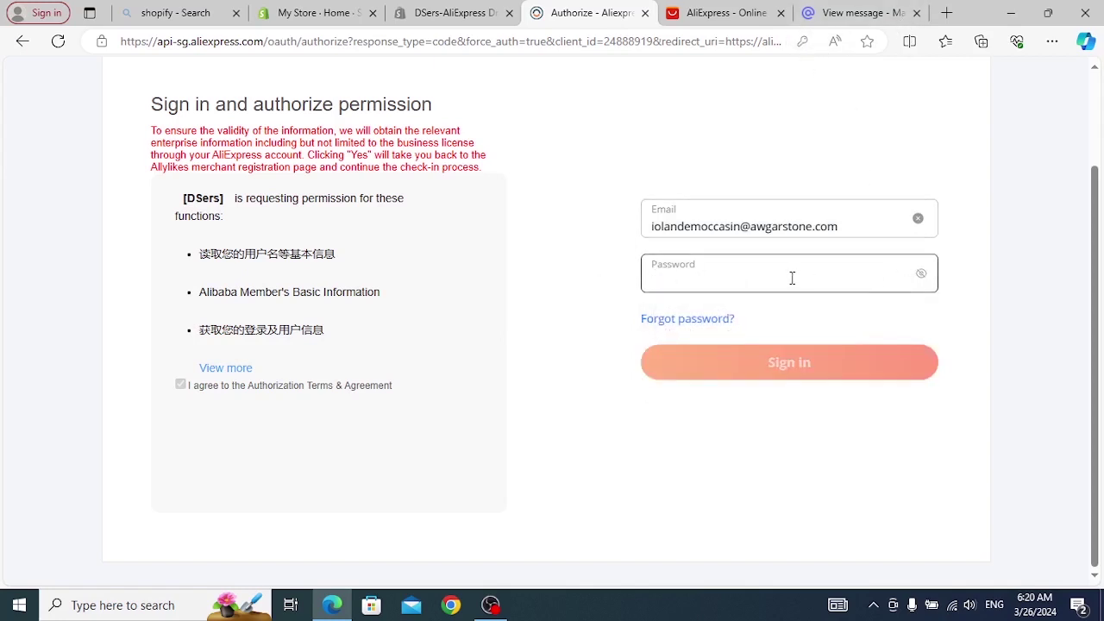
{"action": "key", "text": "ctrl+v"}
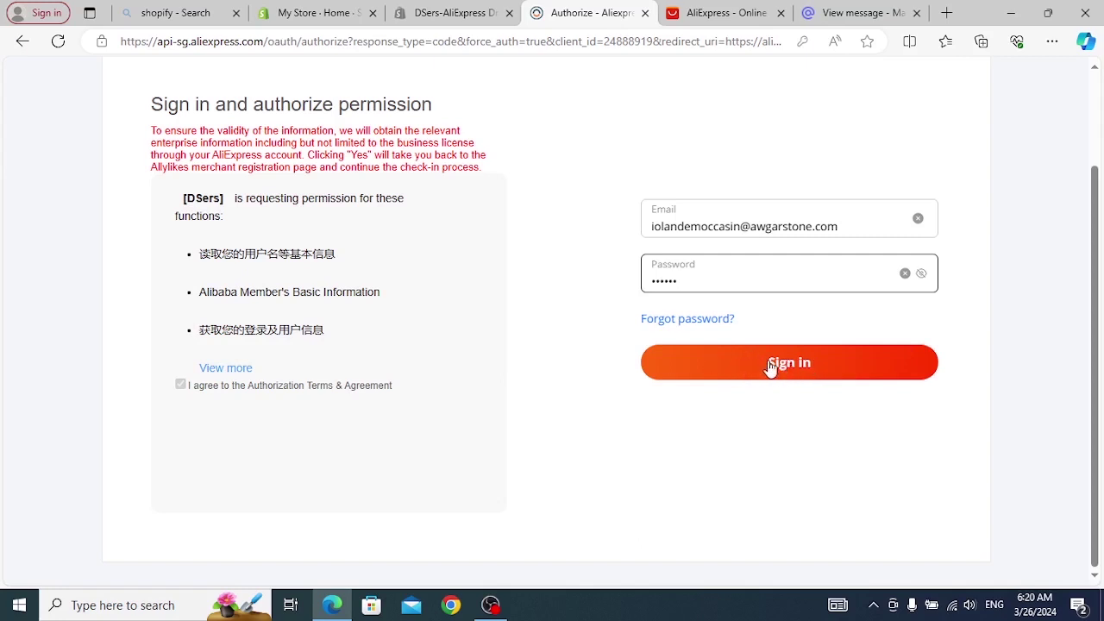
{"action": "left_click", "coordinate": [770, 367]}
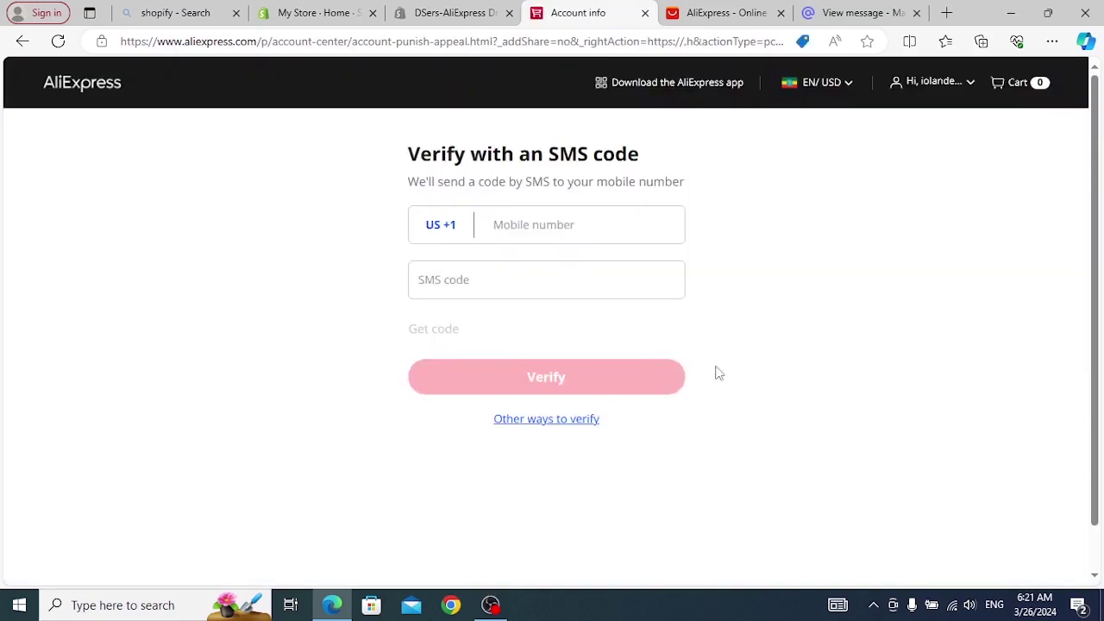
Choose the mobile number option for the AliExpress security check and switch to the other AliExpress page to look up a temporary phone number
{"action": "left_click", "coordinate": [568, 421]}
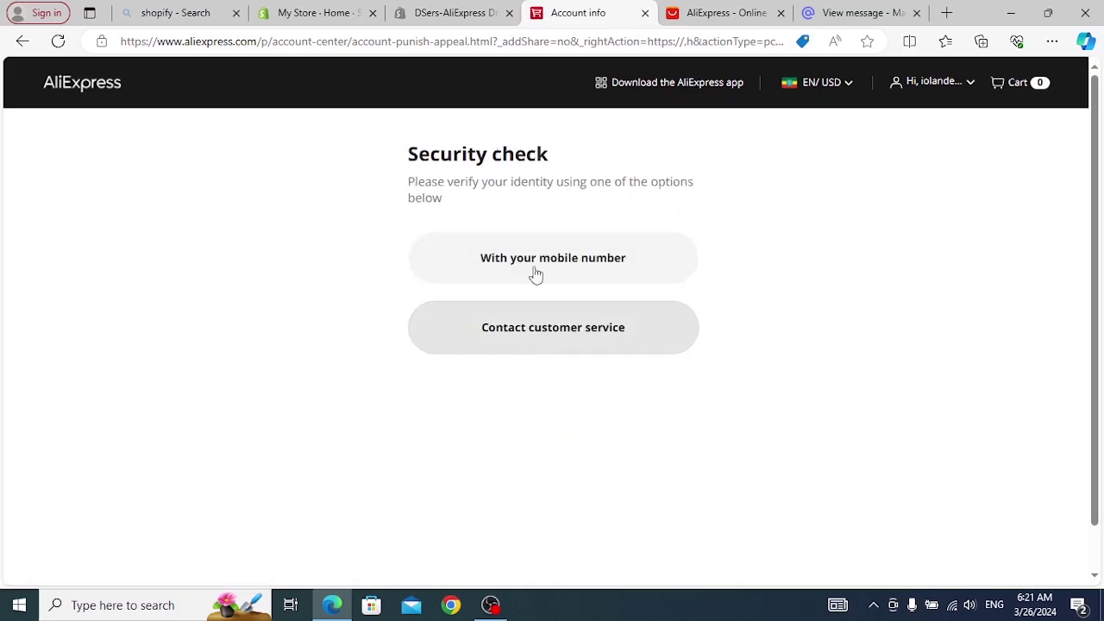
{"action": "left_click", "coordinate": [535, 262]}
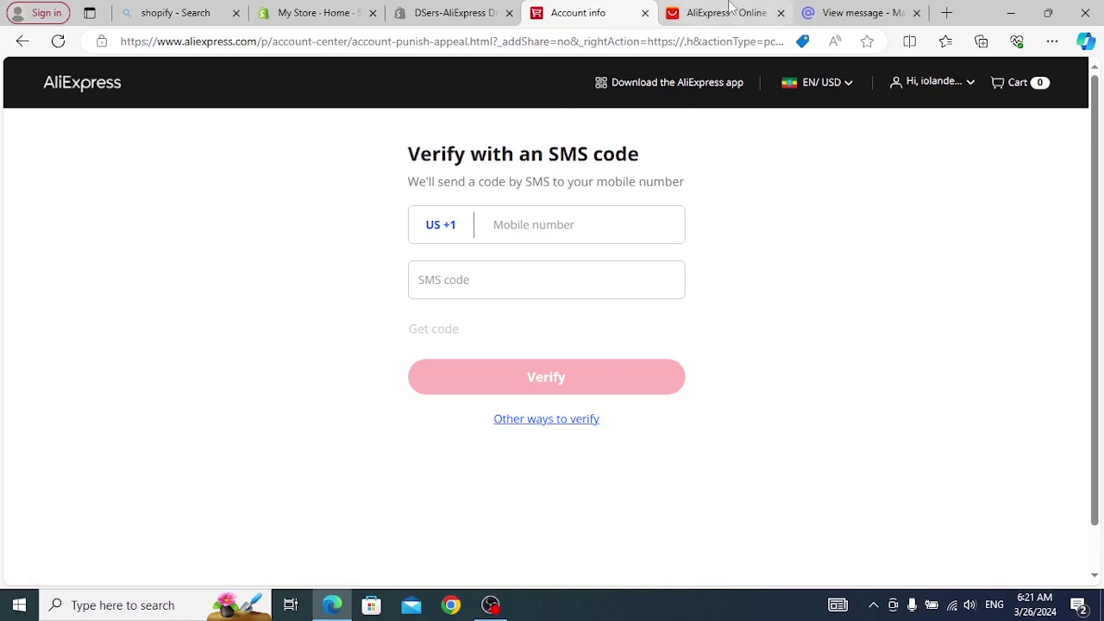
{"action": "left_click", "coordinate": [727, 12]}
{"action": "left_click", "coordinate": [707, 38]}
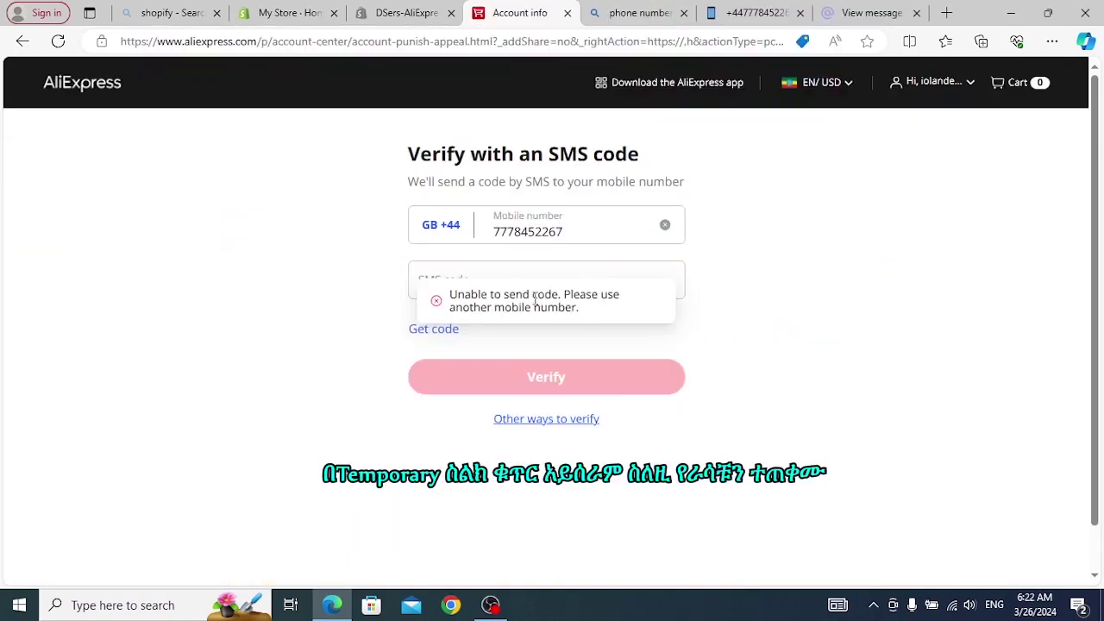
Close the temporary phone number search and number pages and return to the AliExpress SMS verification page
{"action": "left_click", "coordinate": [676, 10]}
{"action": "left_click", "coordinate": [750, 12]}
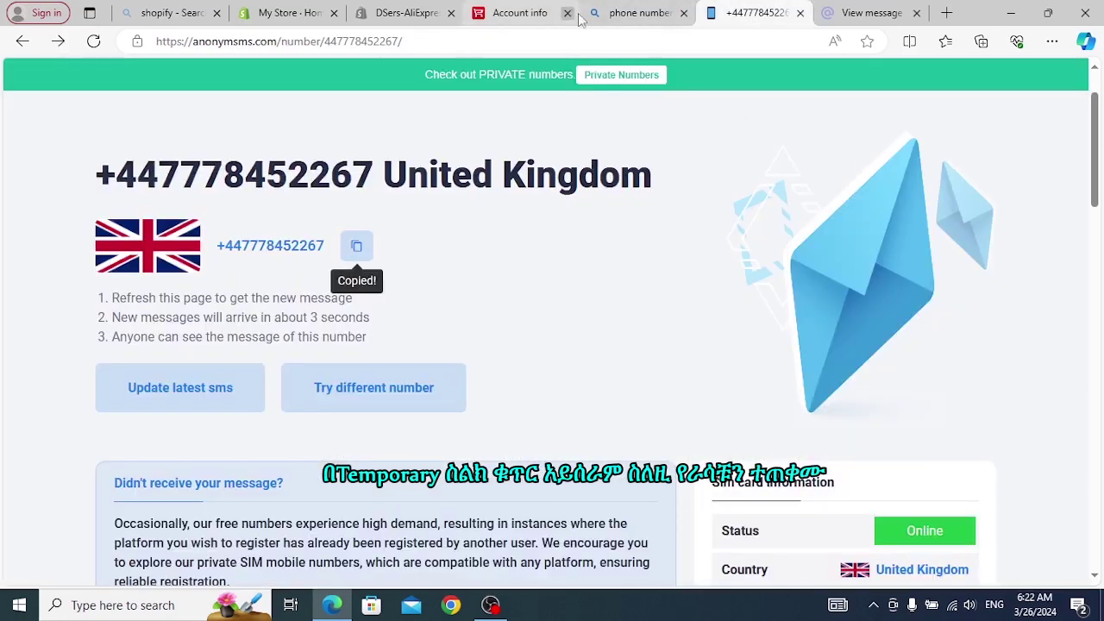
{"action": "left_click", "coordinate": [684, 13]}
{"action": "left_click", "coordinate": [682, 13]}
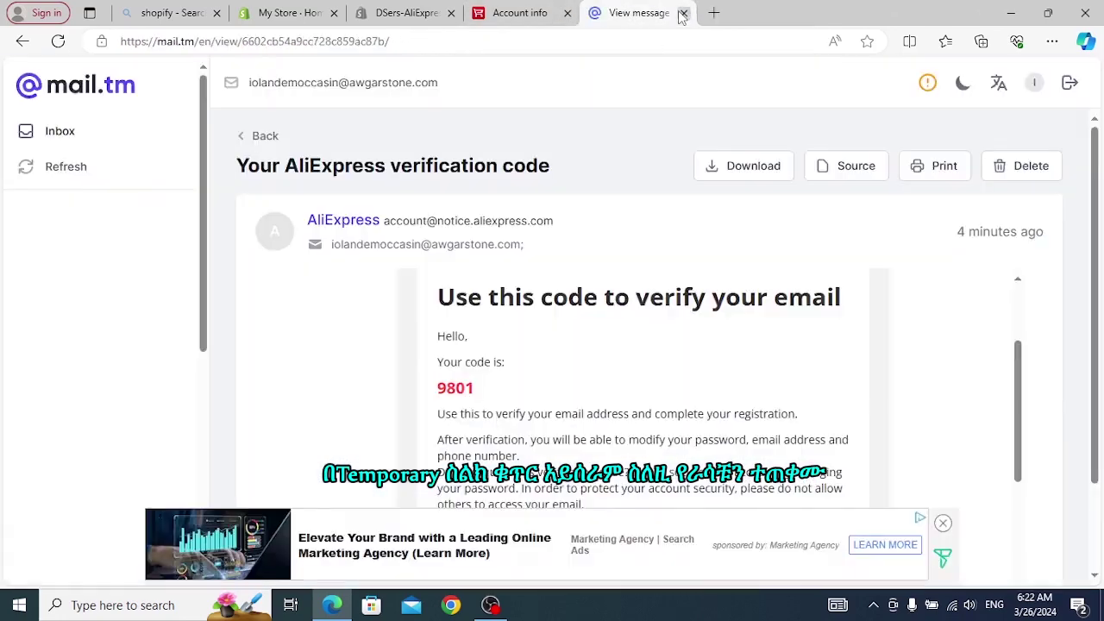
{"action": "left_click", "coordinate": [536, 9]}
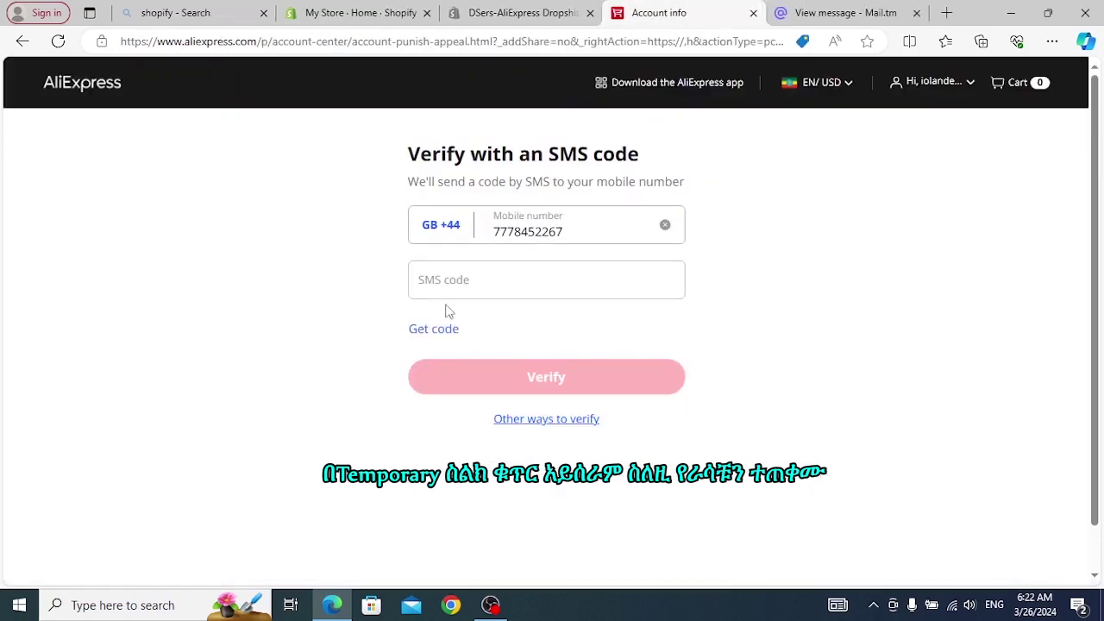
Try the customer service option of the security check, close the AliExpress verification page and return to the DSers app page
{"action": "left_click", "coordinate": [546, 423]}
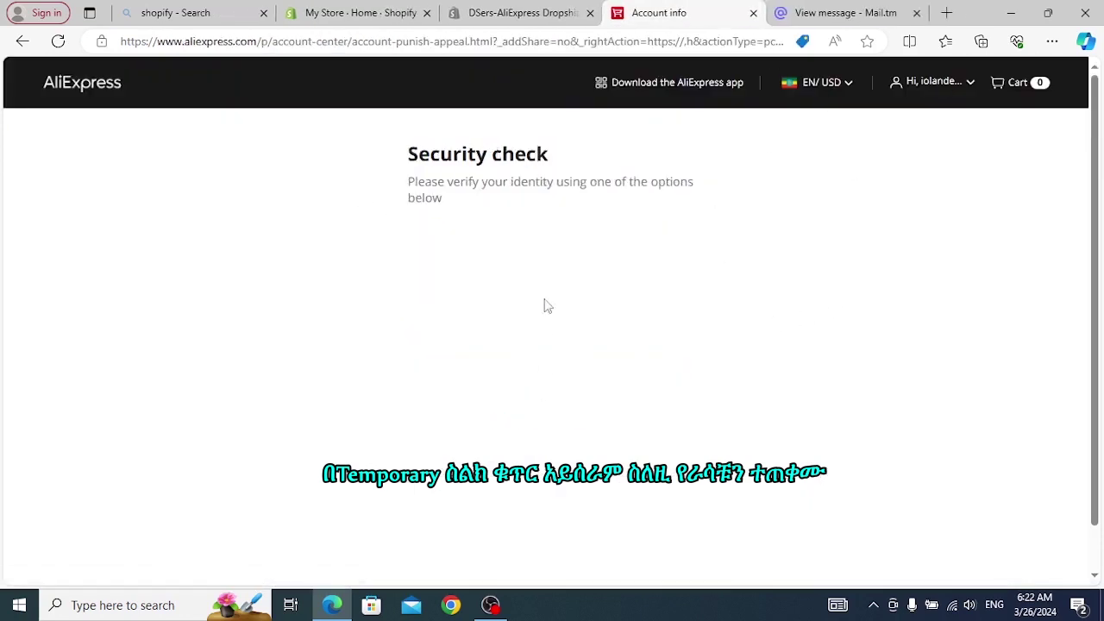
{"action": "left_click", "coordinate": [569, 343]}
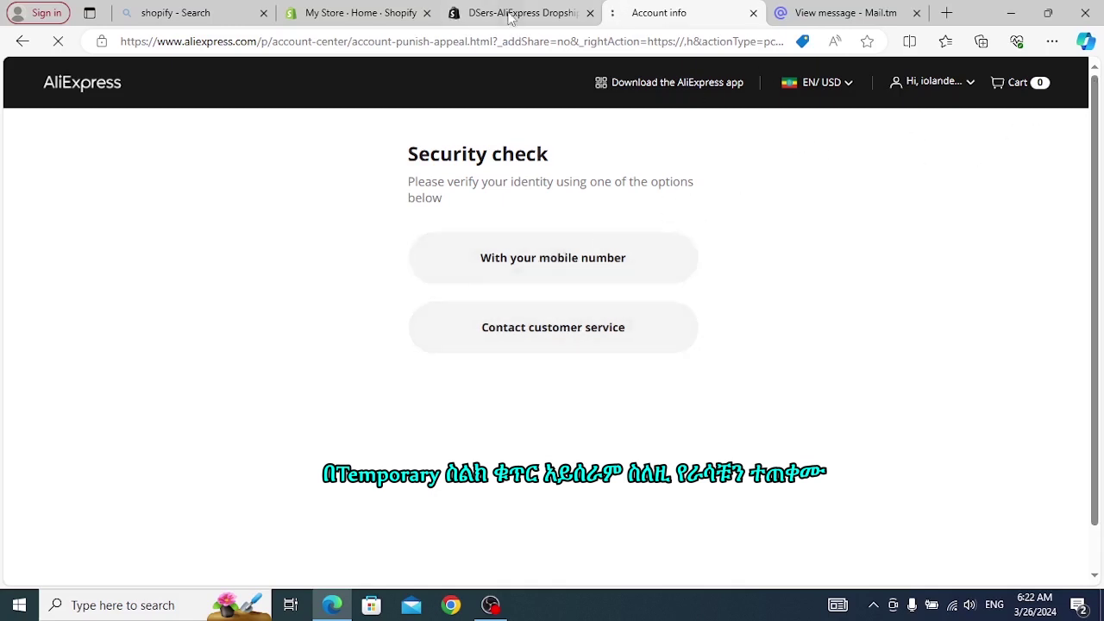
{"action": "left_click", "coordinate": [753, 12]}
{"action": "left_click", "coordinate": [405, 10]}
{"action": "left_click", "coordinate": [511, 10]}
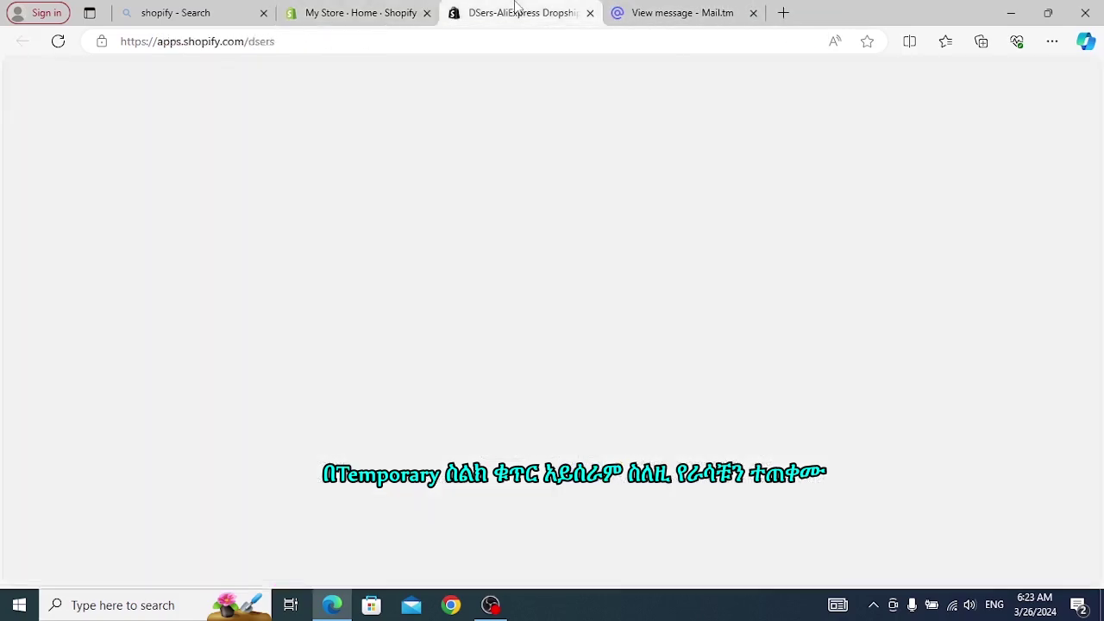
Search the web for "dsers chrome extension" and open the DSers - AliExpress.com Product Importer page in the Chrome Web Store
{"action": "left_click", "coordinate": [330, 43]}
{"action": "left_click", "coordinate": [30, 90]}
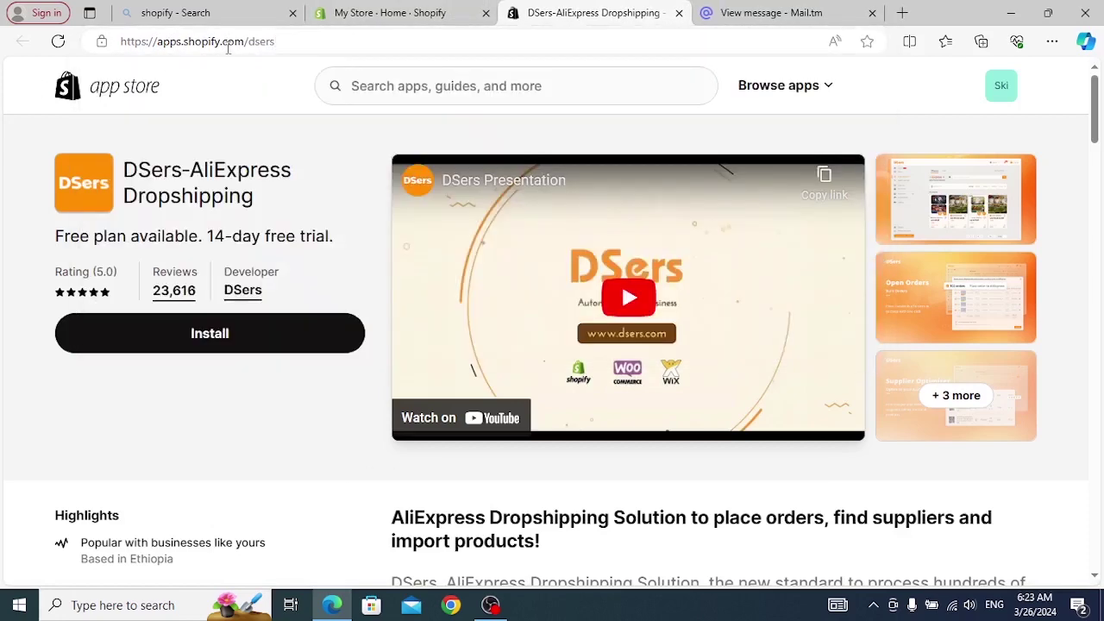
{"action": "left_click", "coordinate": [300, 41]}
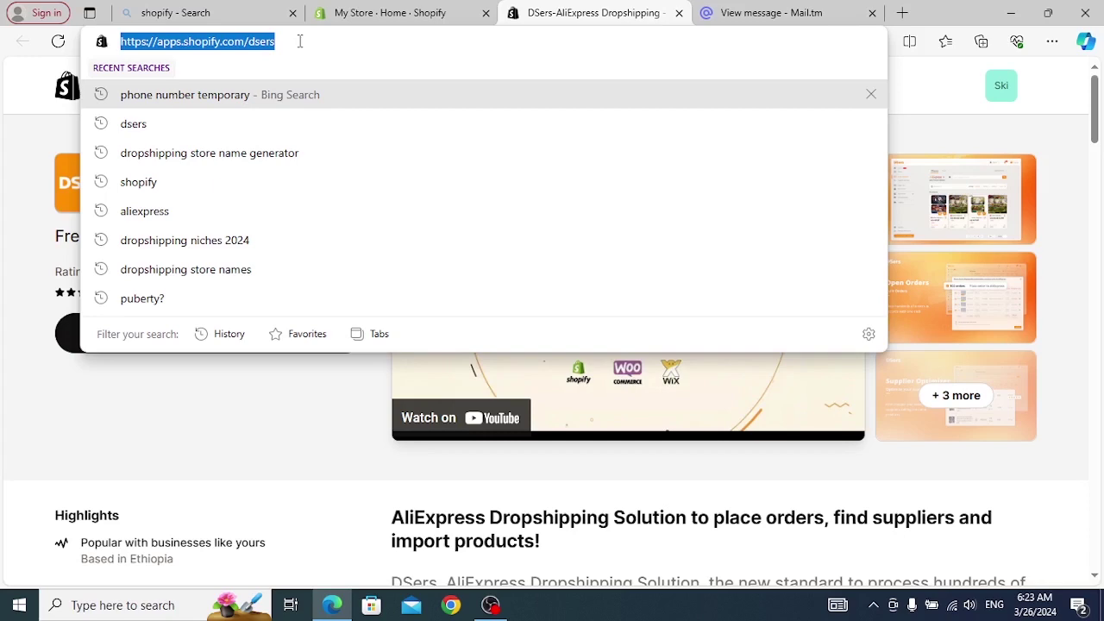
{"action": "type", "text": "dsers "}
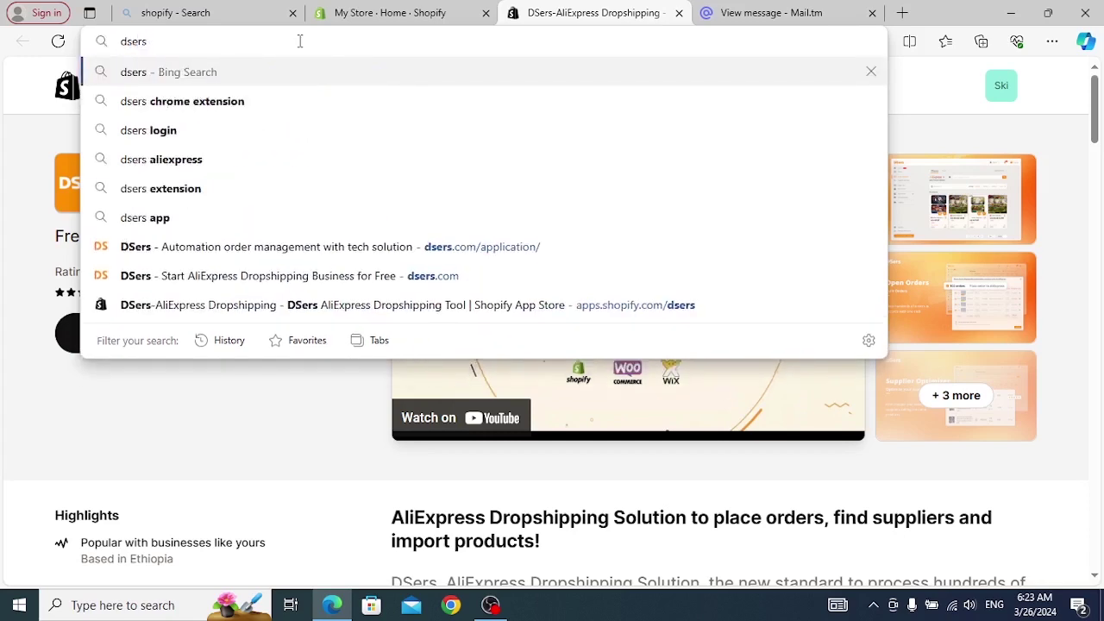
{"action": "type", "text": "chrome"}
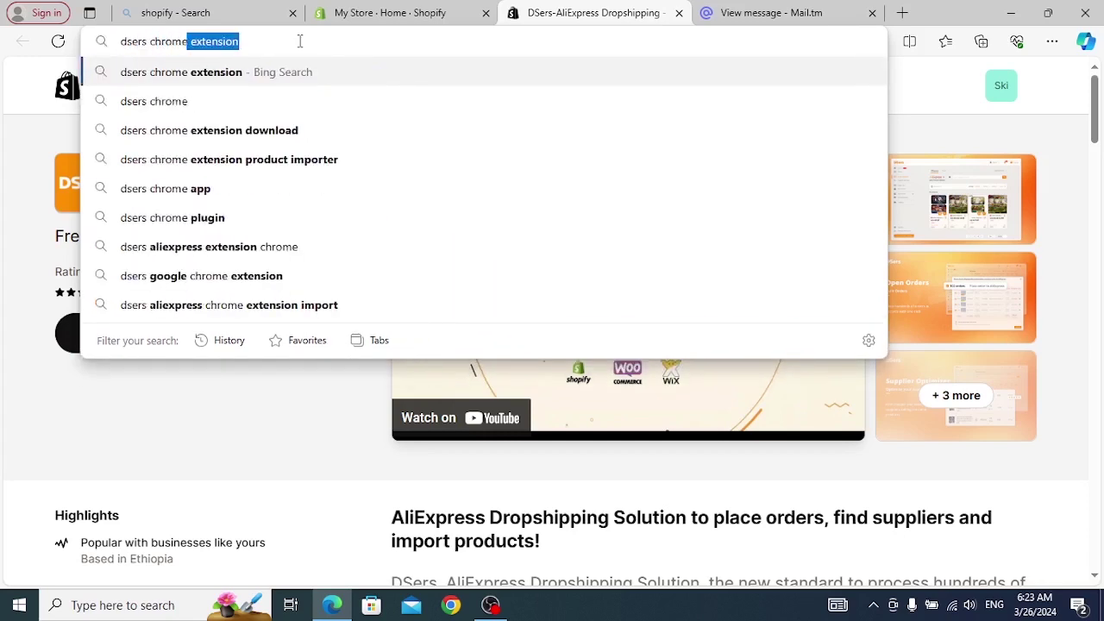
{"action": "left_click", "coordinate": [296, 78]}
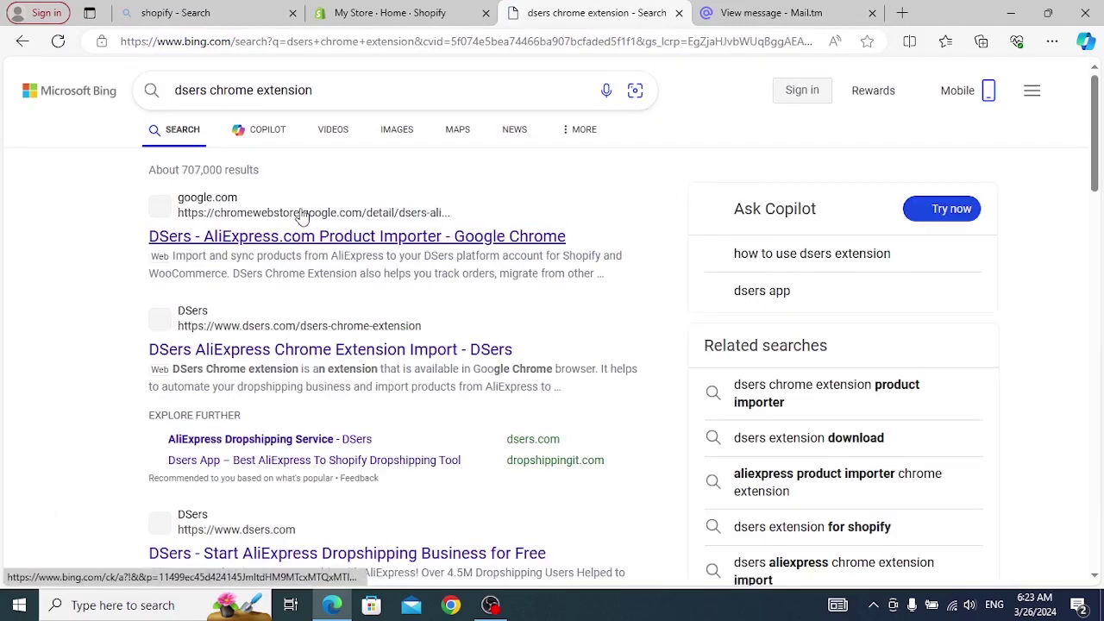
{"action": "left_click", "coordinate": [279, 246]}
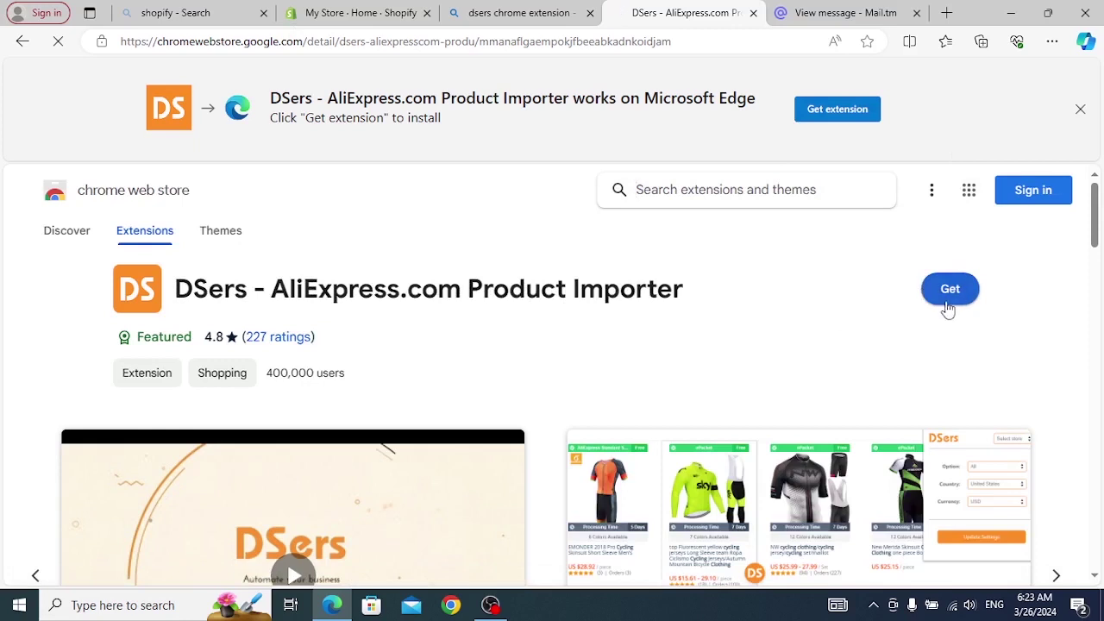
Install the DSers - AliExpress.com Product Importer extension and confirm adding it to Microsoft Edge
{"action": "left_click", "coordinate": [948, 305]}
{"action": "left_click", "coordinate": [468, 152]}
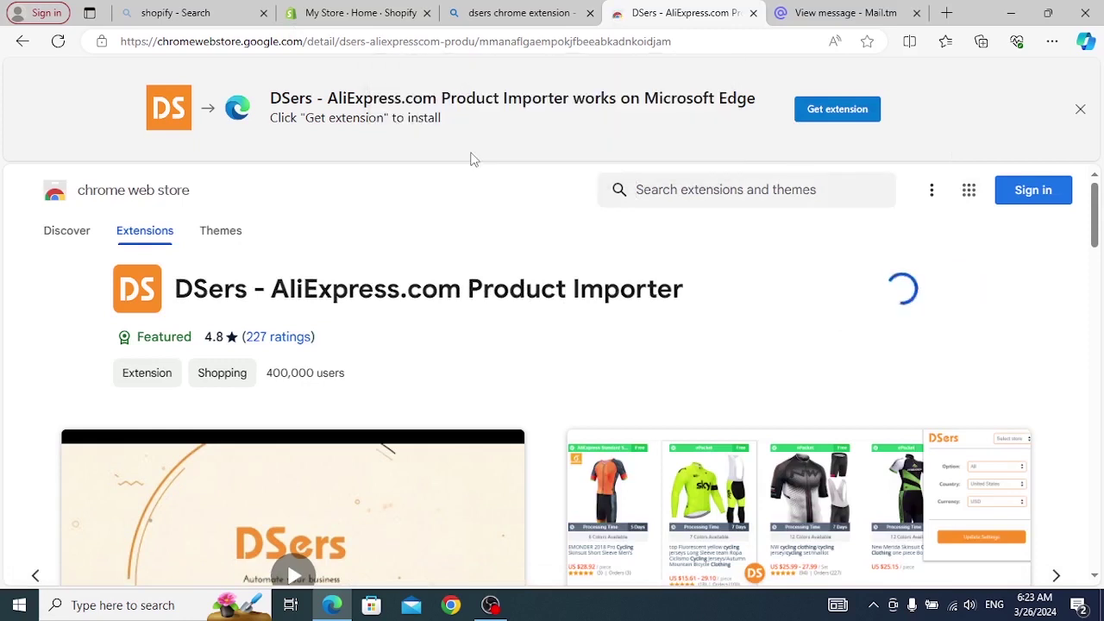
{"action": "left_click", "coordinate": [573, 194]}
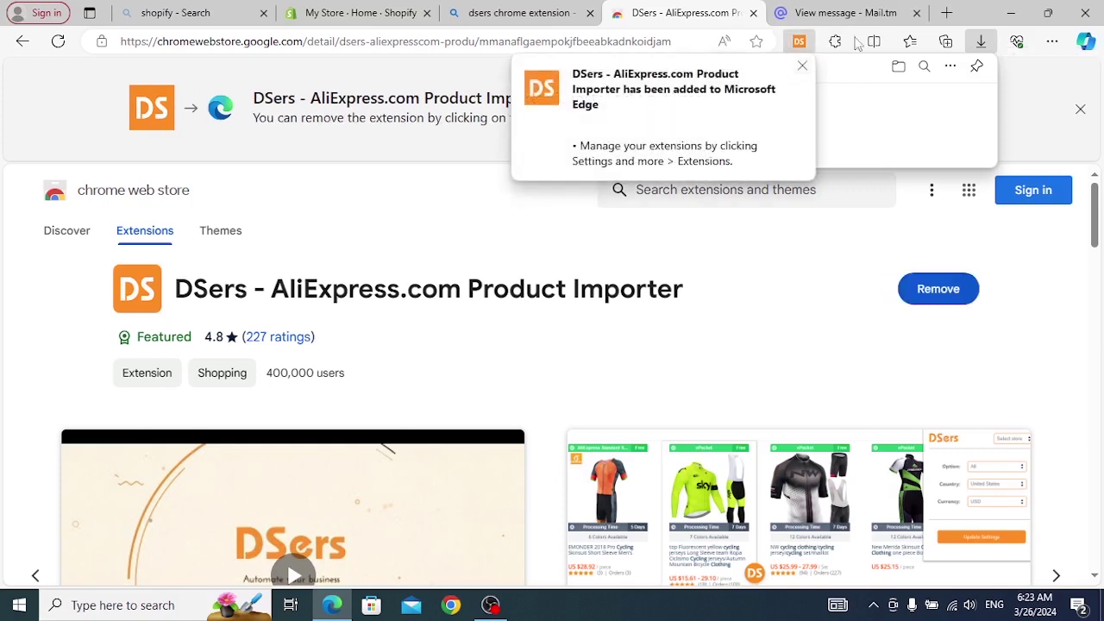
Make the DSers product importer extension permanently visible in the browser and open it
{"action": "left_click", "coordinate": [835, 41]}
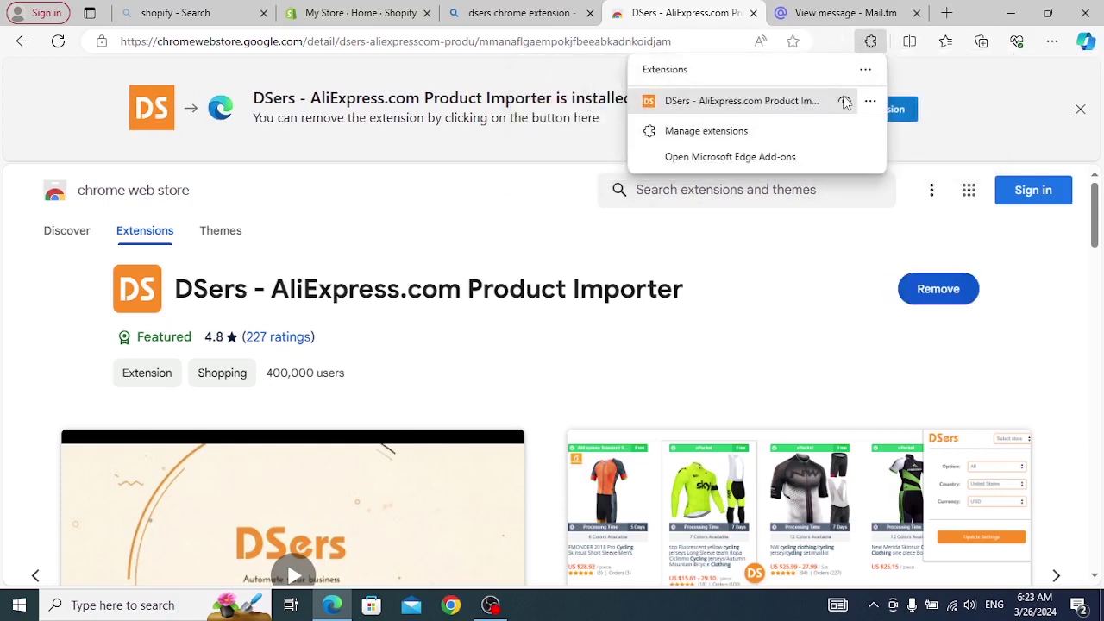
{"action": "left_click", "coordinate": [844, 102]}
{"action": "left_click", "coordinate": [834, 41]}
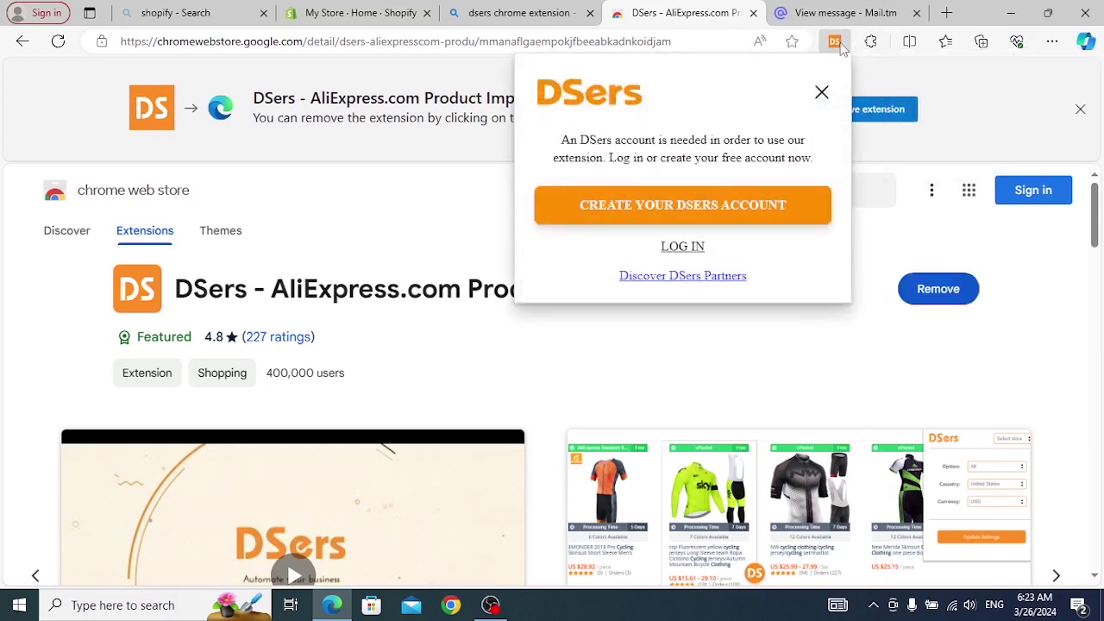